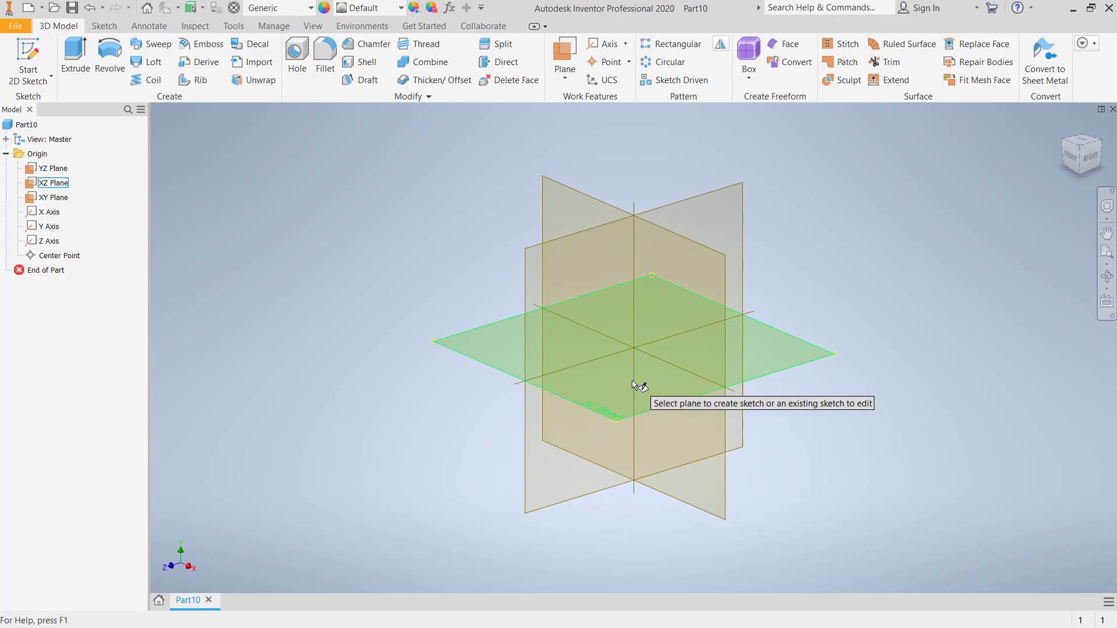
# Begin Sketch1 on the XZ plane of Part10.
pyautogui.click(624, 390)
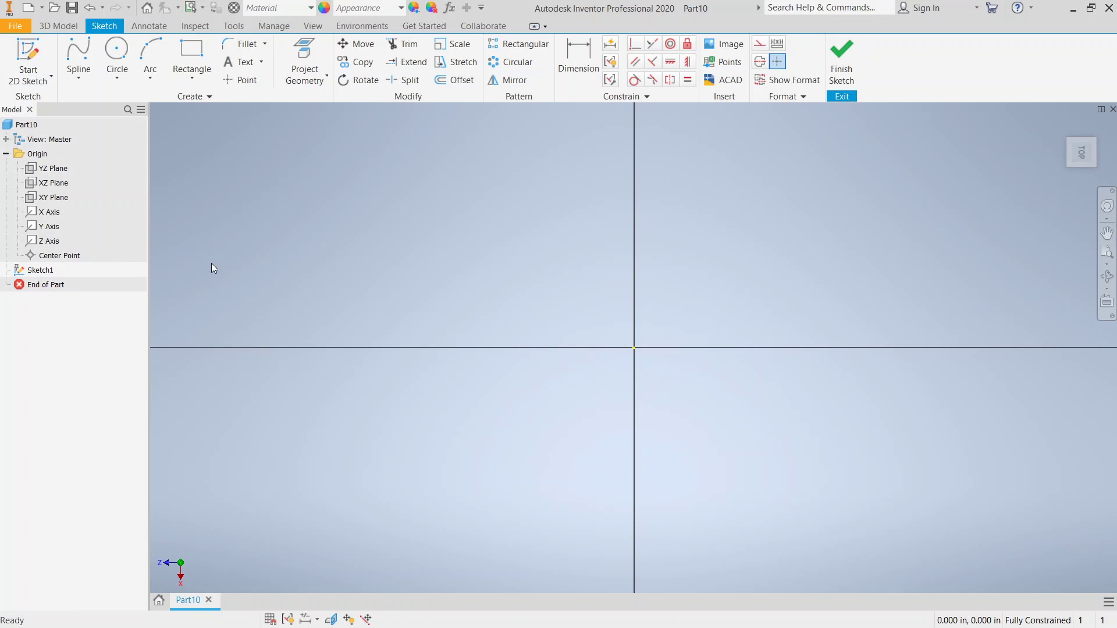
# Draw a rectangle and dimension its top edge to 6 in.
pyautogui.click(192, 55)
pyautogui.click(299, 188)
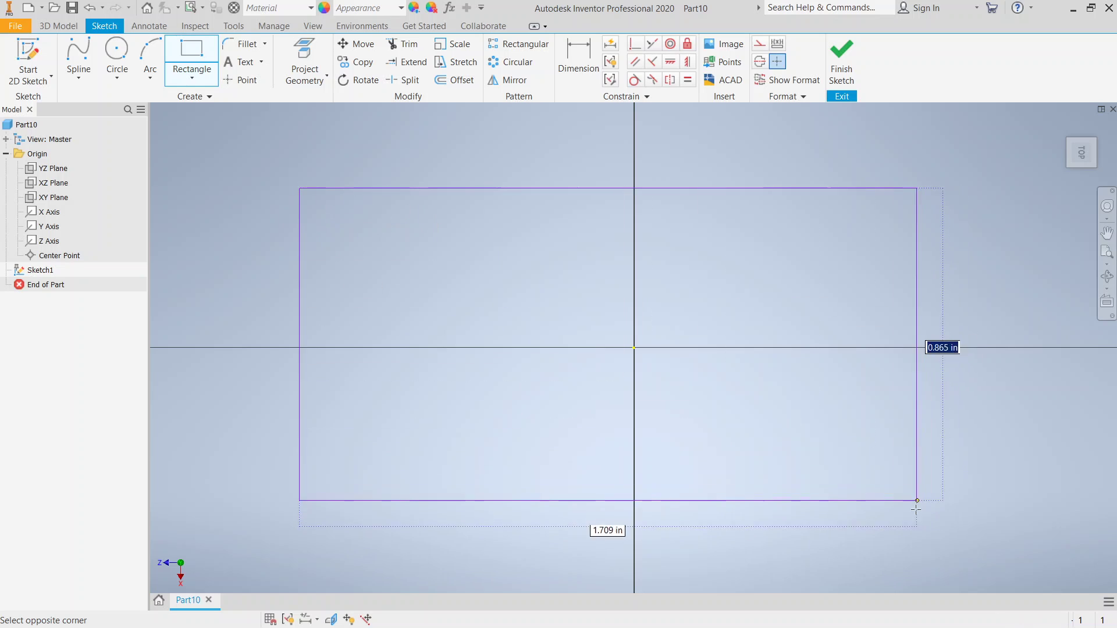
pyautogui.click(1006, 526)
pyautogui.click(564, 51)
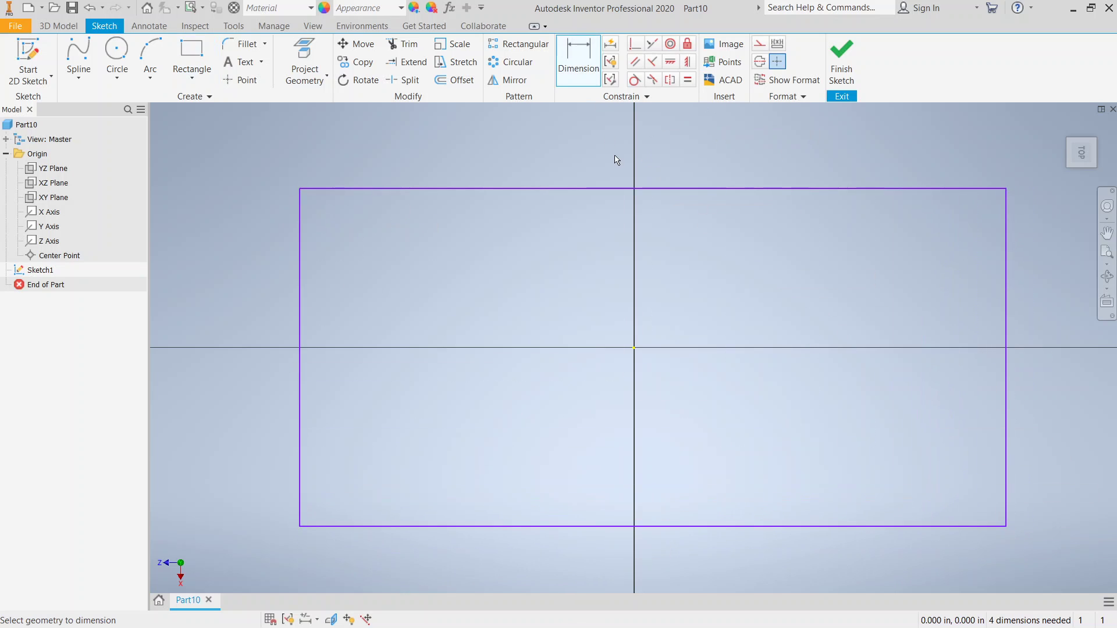
pyautogui.click(630, 189)
pyautogui.click(628, 144)
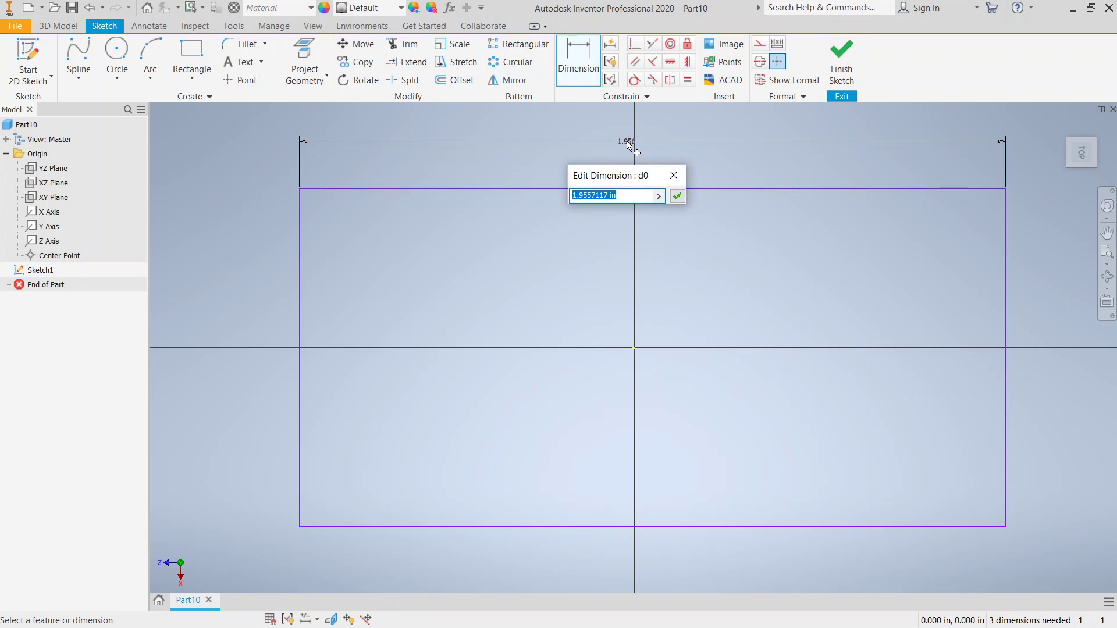
pyautogui.click(677, 197)
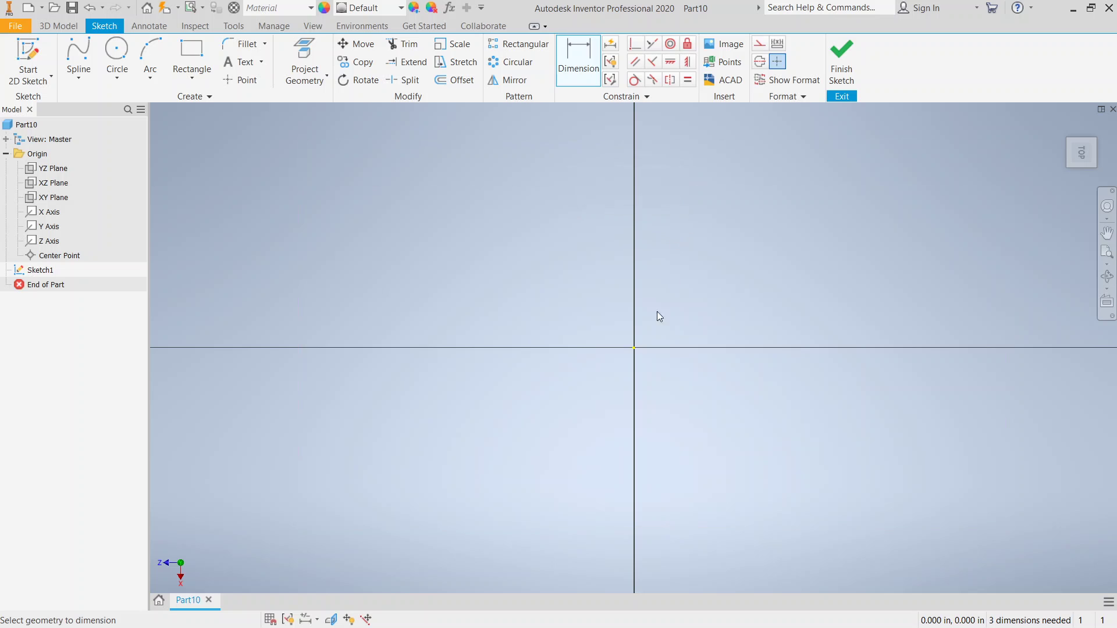
# Make the left and top edges equal to square the rectangle, then finish Sketch1.
pyautogui.scroll(-5, 588, 346)
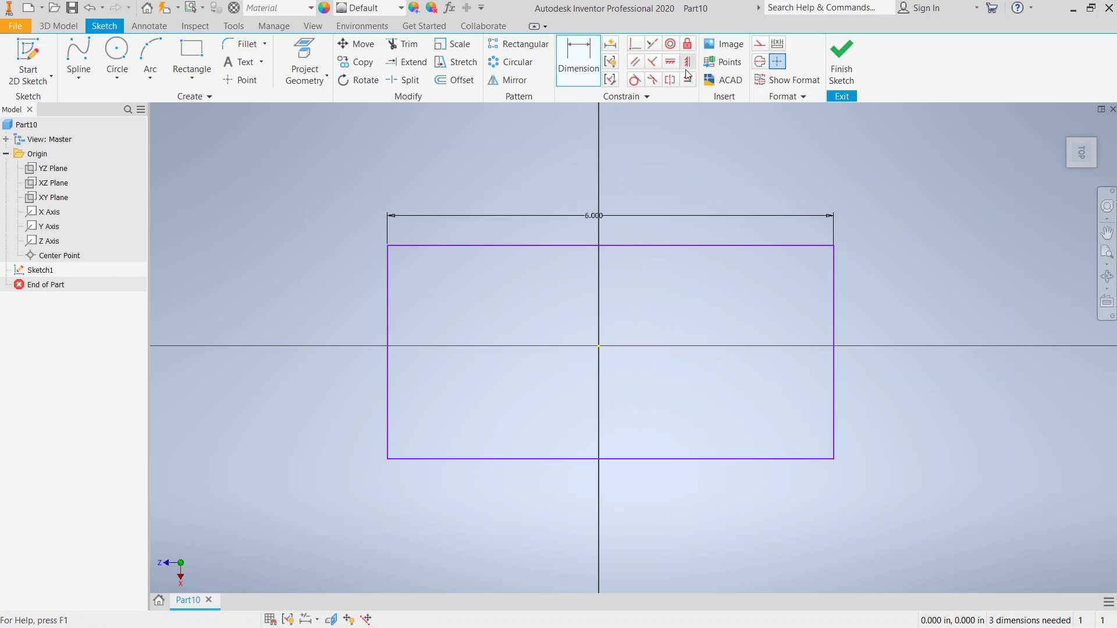
pyautogui.click(387, 317)
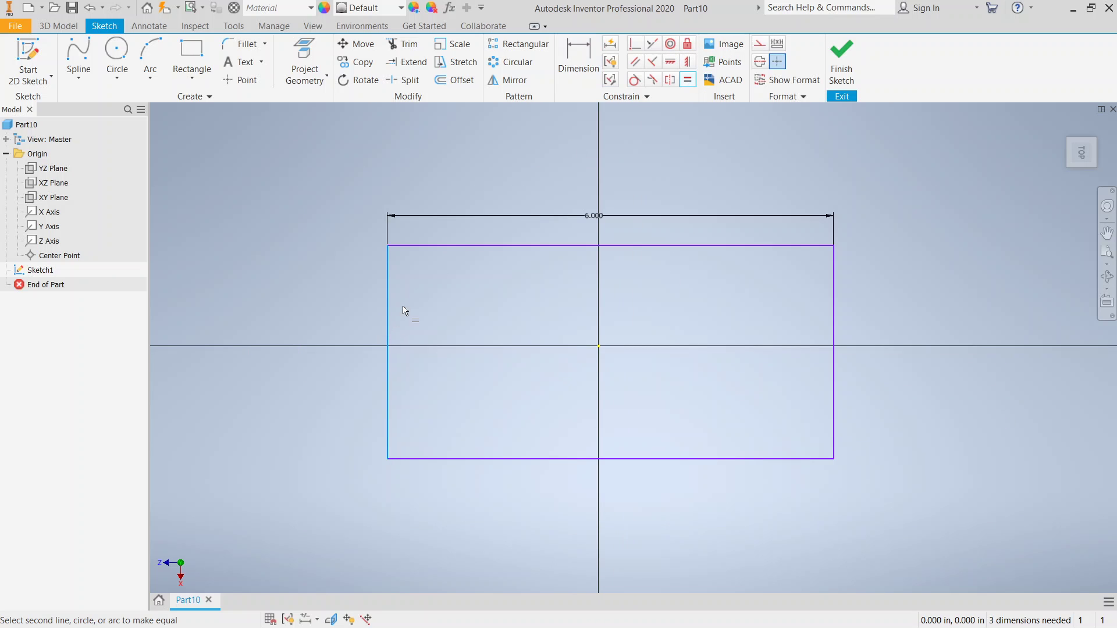
pyautogui.click(456, 246)
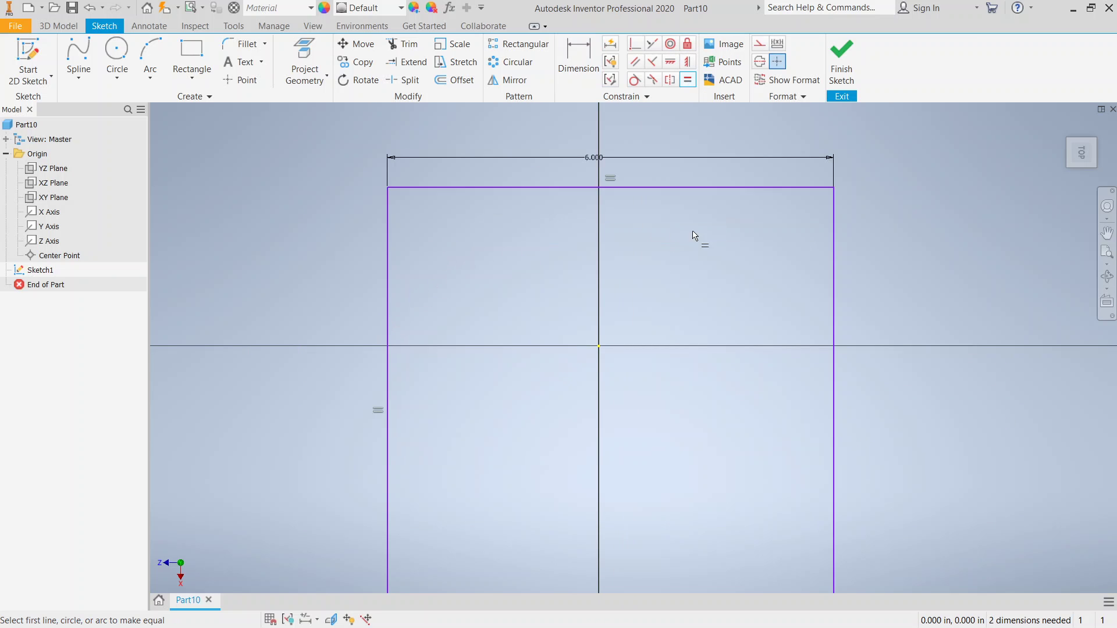
pyautogui.click(842, 58)
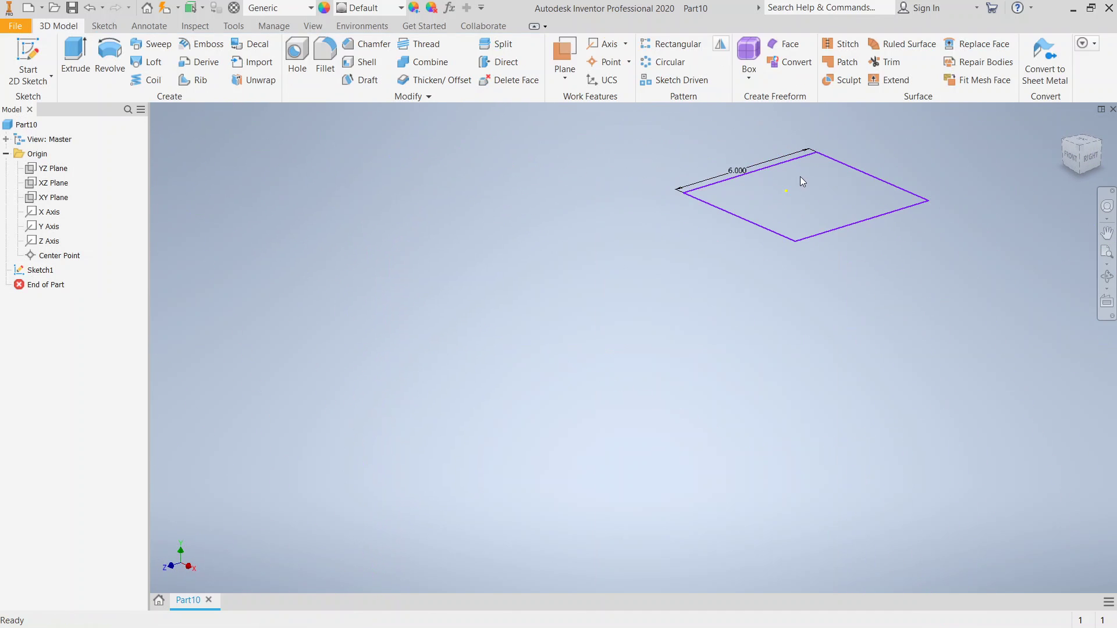
# Create Work Plane1 offset 2 in above the XZ plane.
pyautogui.moveTo(800, 176); pyautogui.dragTo(526, 445, button='middle')
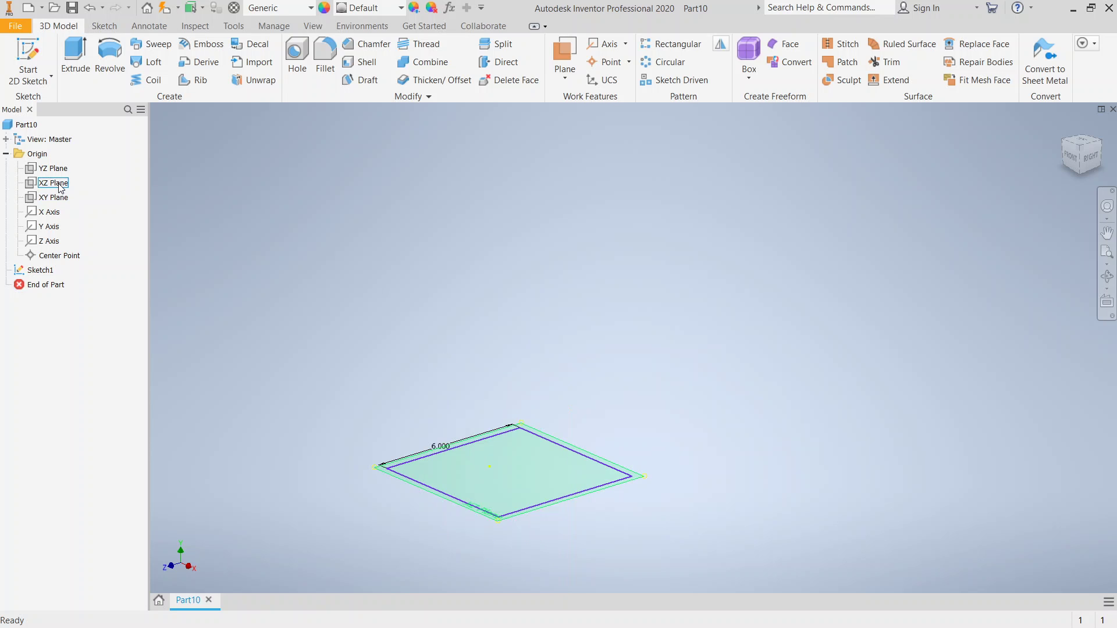
pyautogui.click(53, 182)
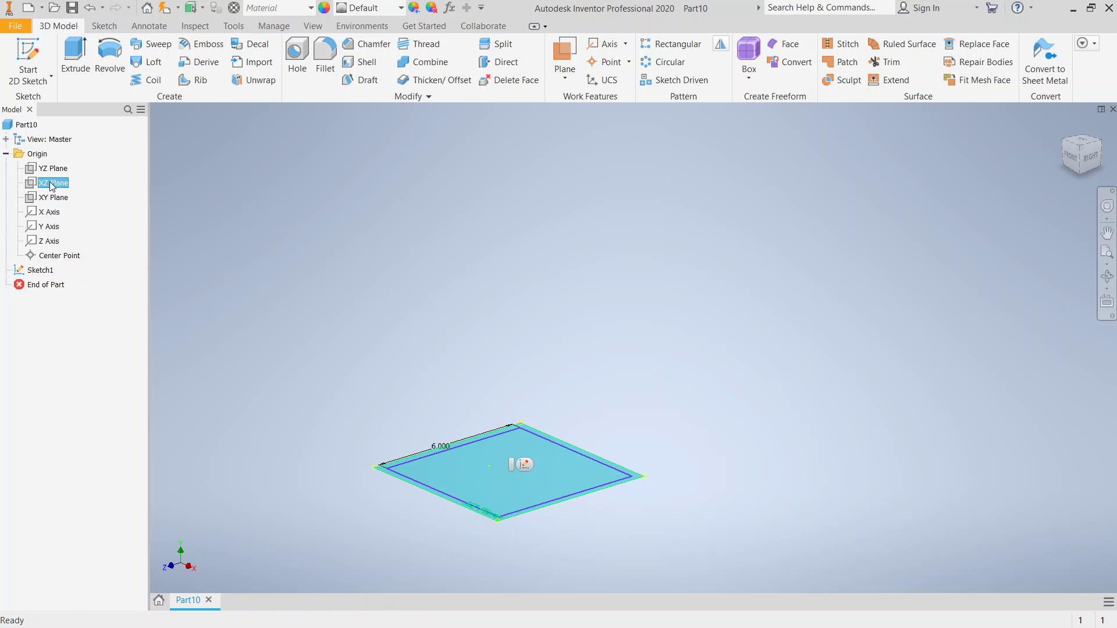
pyautogui.click(554, 50)
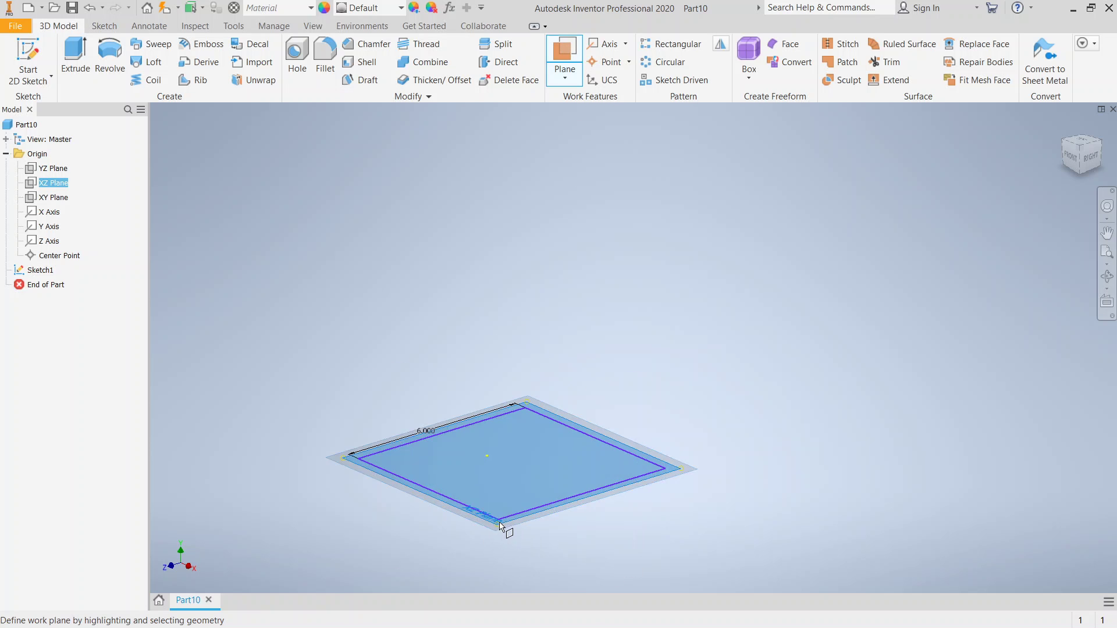
pyautogui.scroll(3, 498, 541)
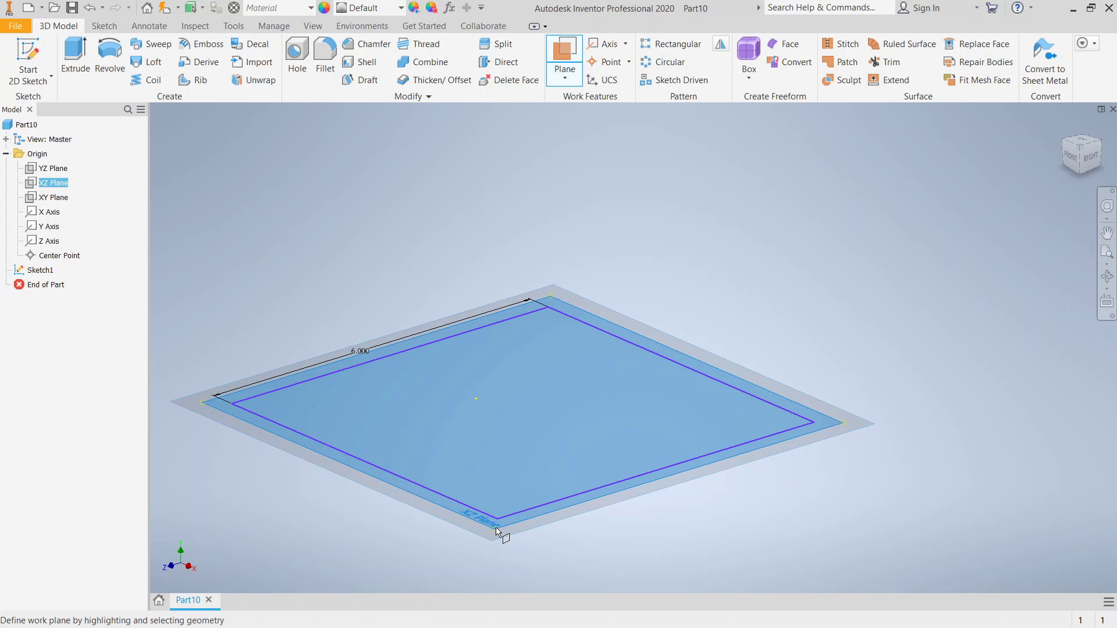
pyautogui.moveTo(498, 532); pyautogui.dragTo(519, 419)
pyautogui.click(555, 224)
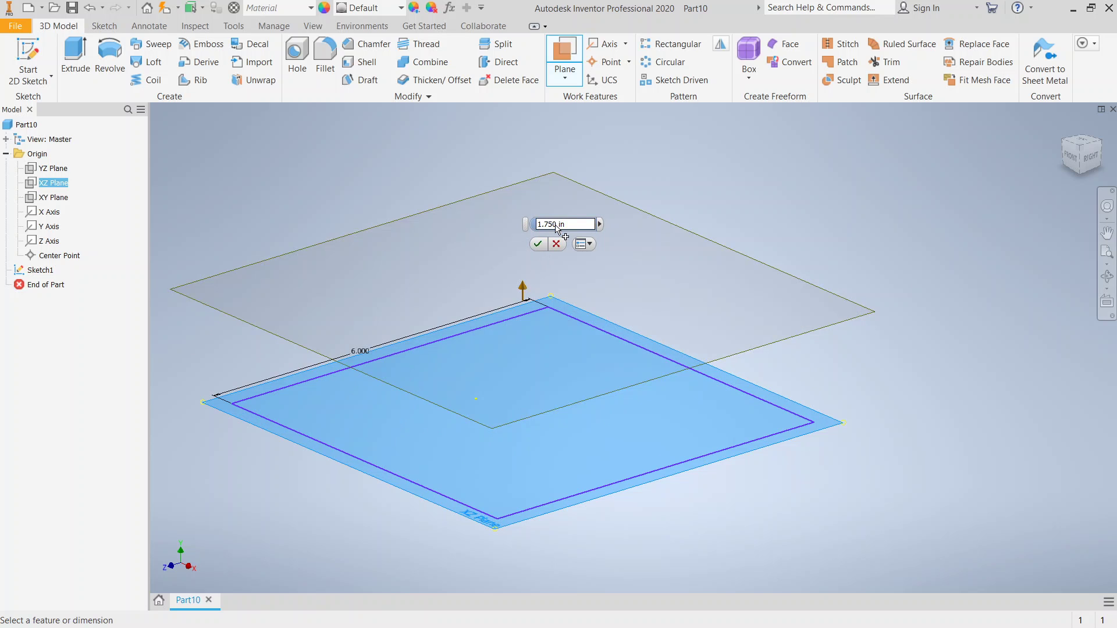
pyautogui.write('0')
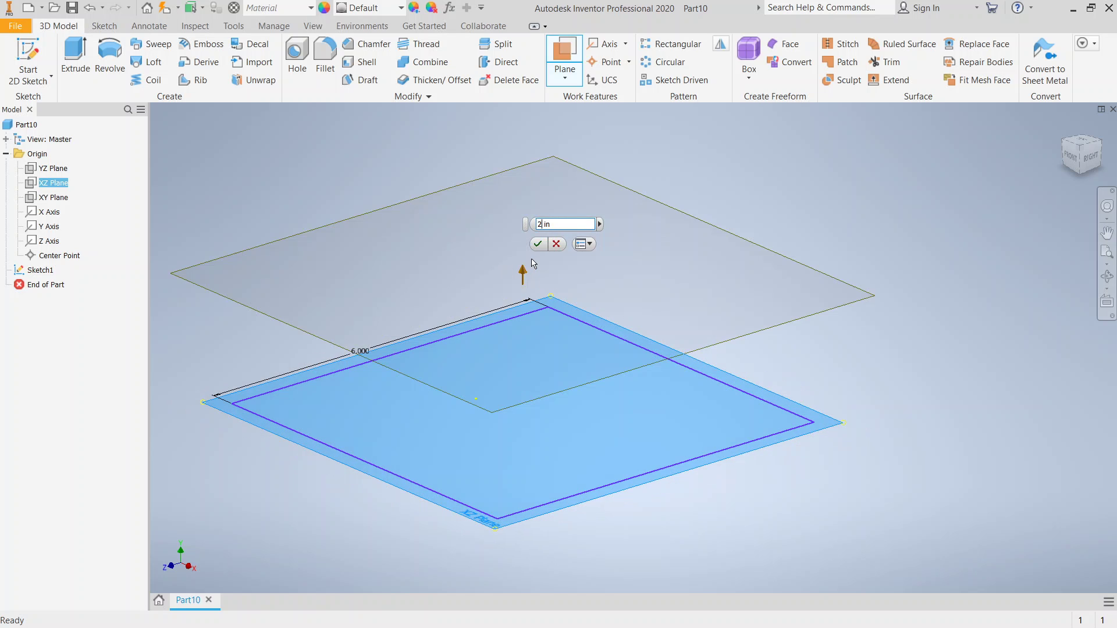
pyautogui.press('Return')
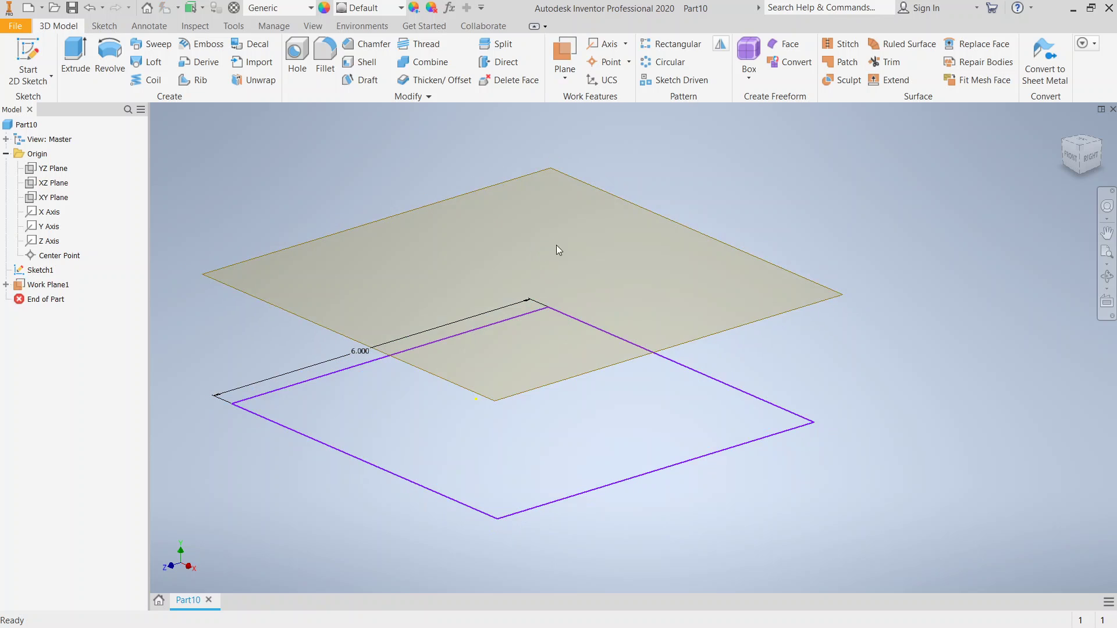
pyautogui.scroll(5, 652, 274)
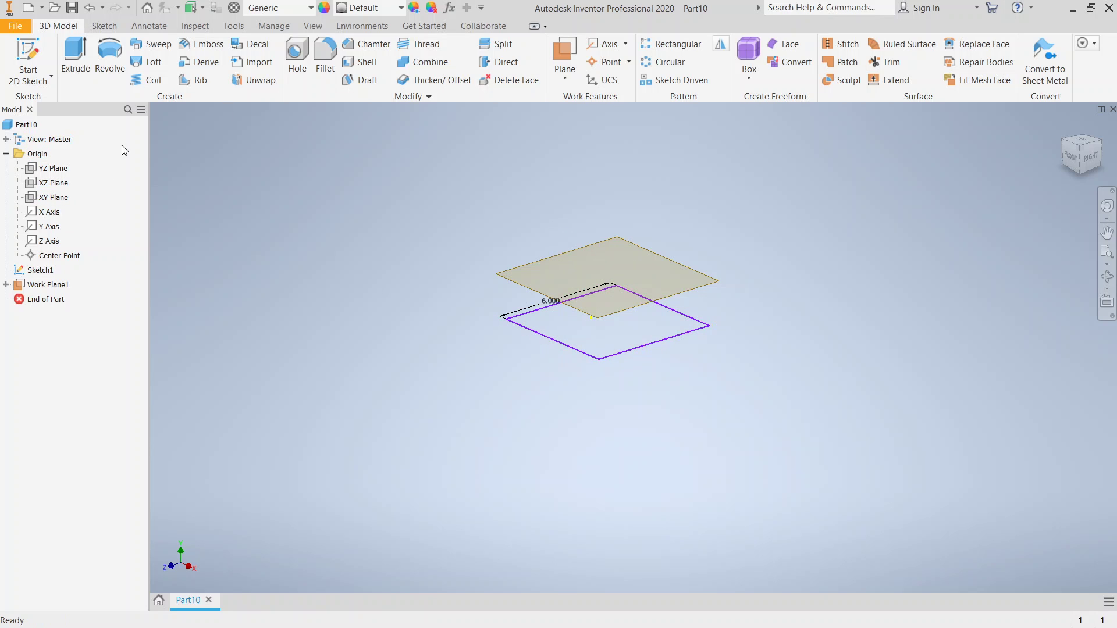
# Create Work Plane2 offset 4 in from the XZ plane, viewed from an oblique angle.
pyautogui.click(32, 184)
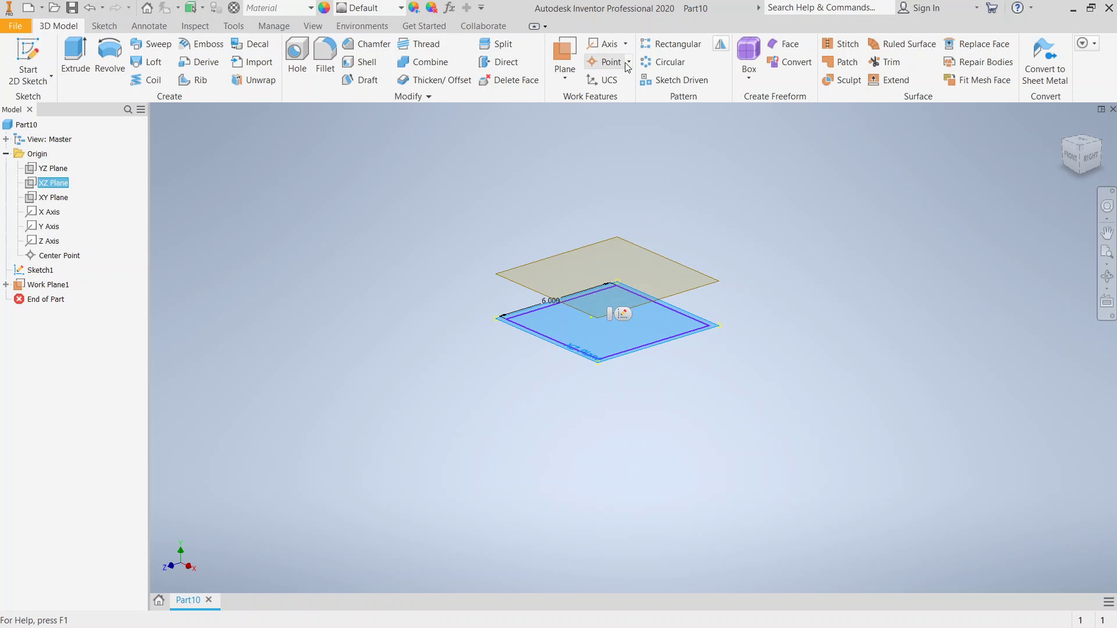
pyautogui.click(563, 55)
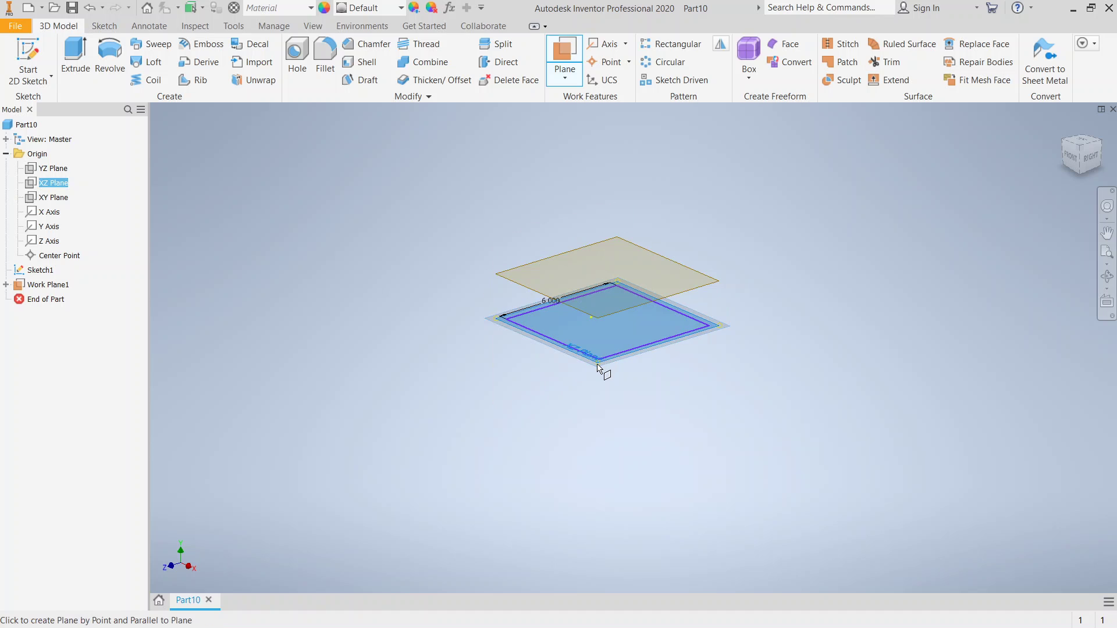
pyautogui.moveTo(599, 369); pyautogui.dragTo(615, 234)
pyautogui.click(644, 129)
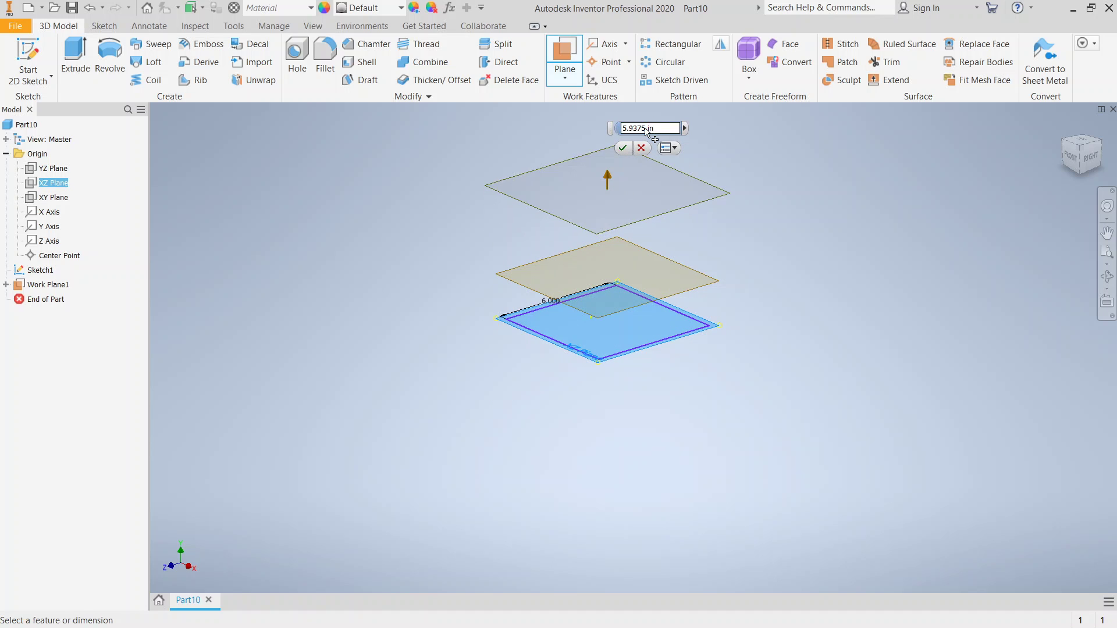
pyautogui.write('4')
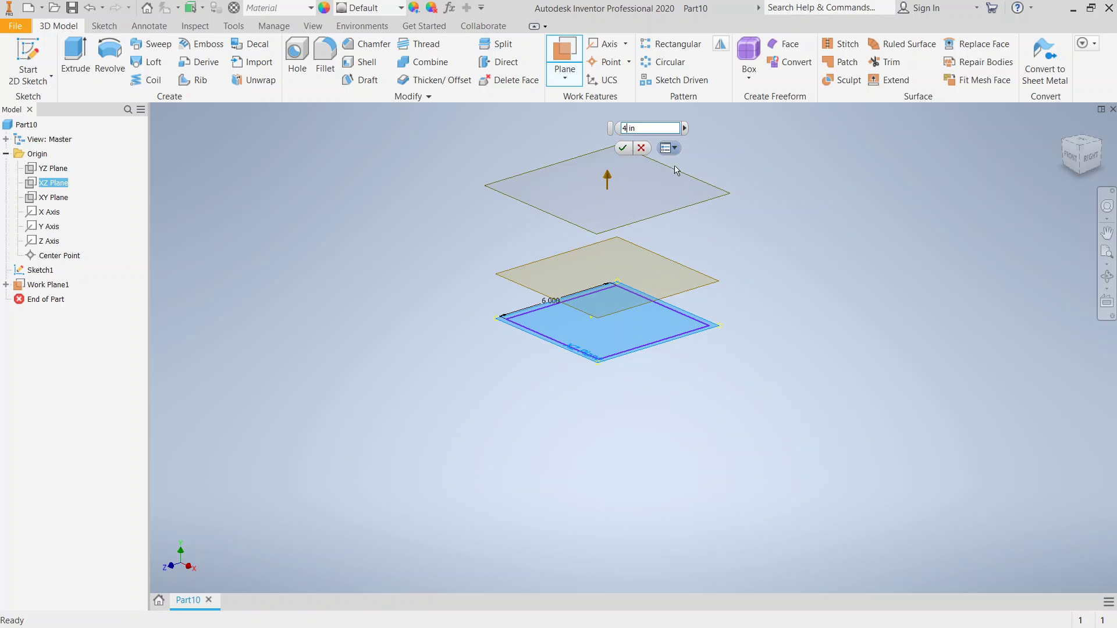
pyautogui.click(623, 149)
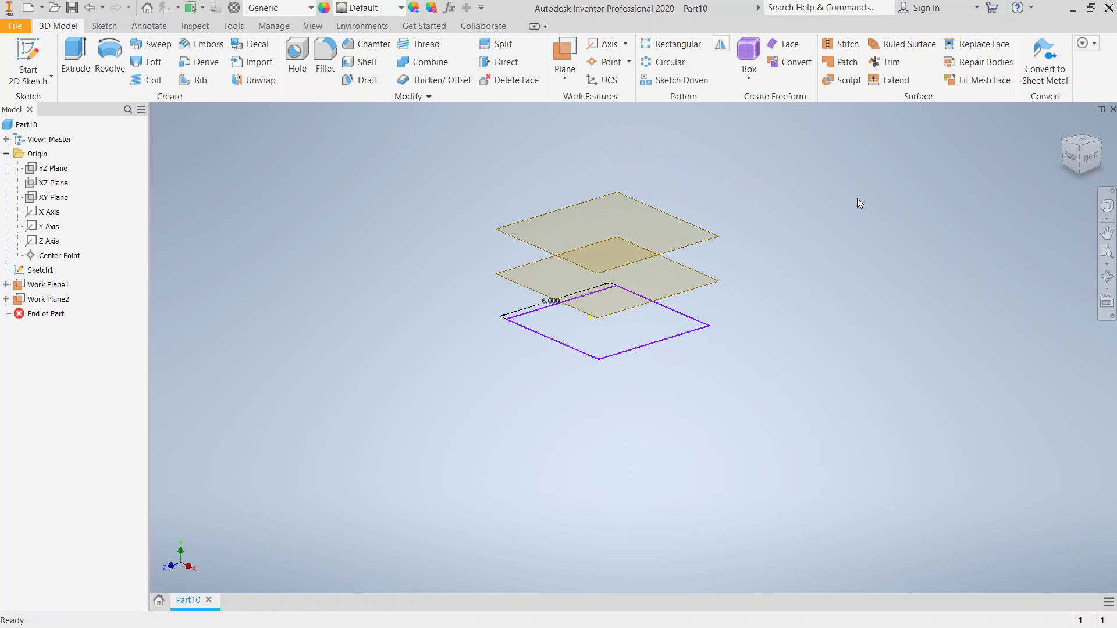
pyautogui.click(1077, 157)
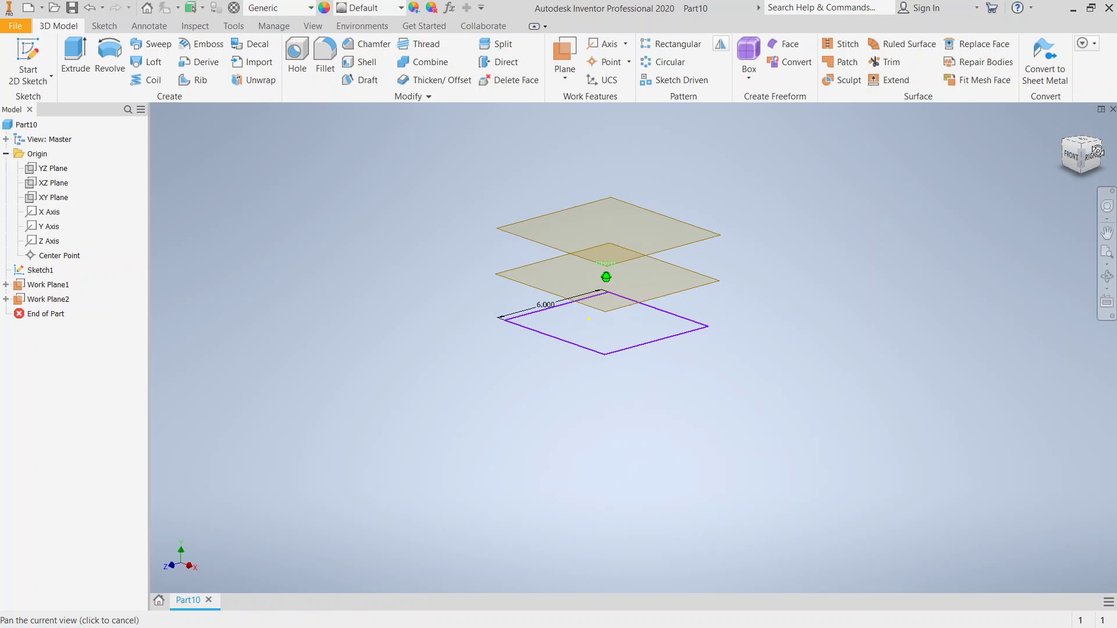
pyautogui.keyDown('shift'); pyautogui.moveTo(606, 276); pyautogui.dragTo(649, 359, button='middle'); pyautogui.keyUp('shift')
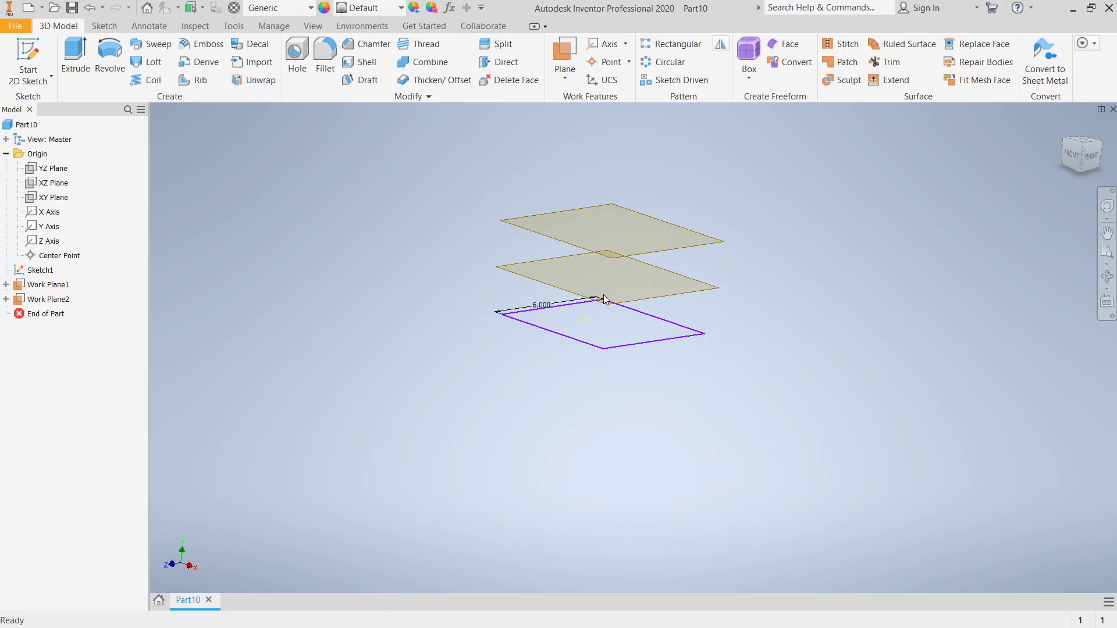
# Start Sketch2 on the lower work plane, Work Plane1.
pyautogui.click(36, 50)
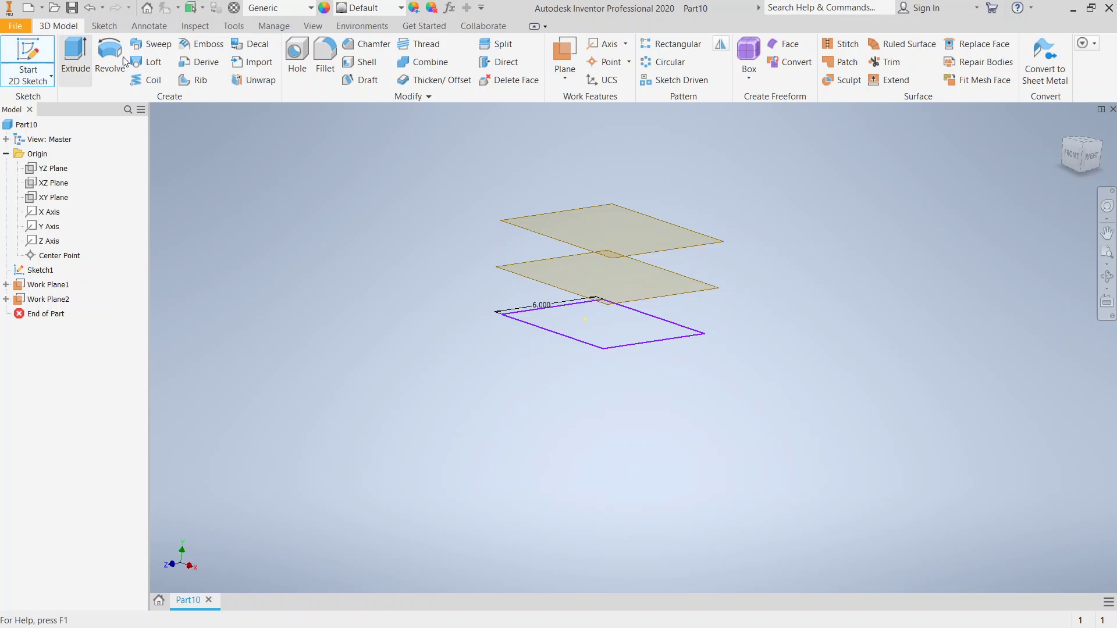
pyautogui.scroll(-5, 538, 278)
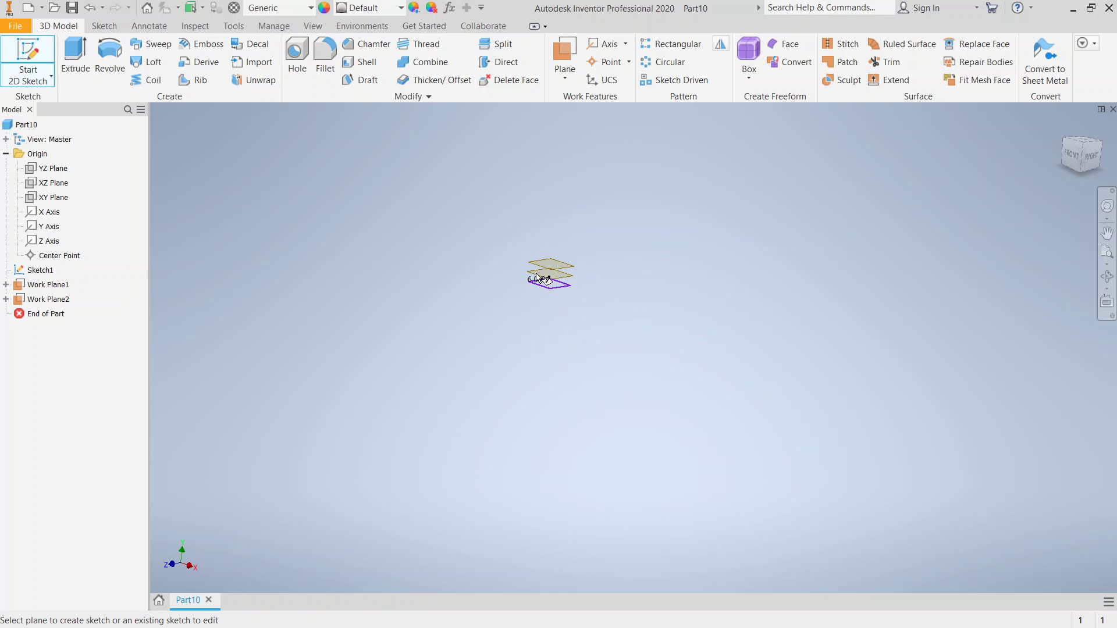
pyautogui.scroll(-5, 469, 173)
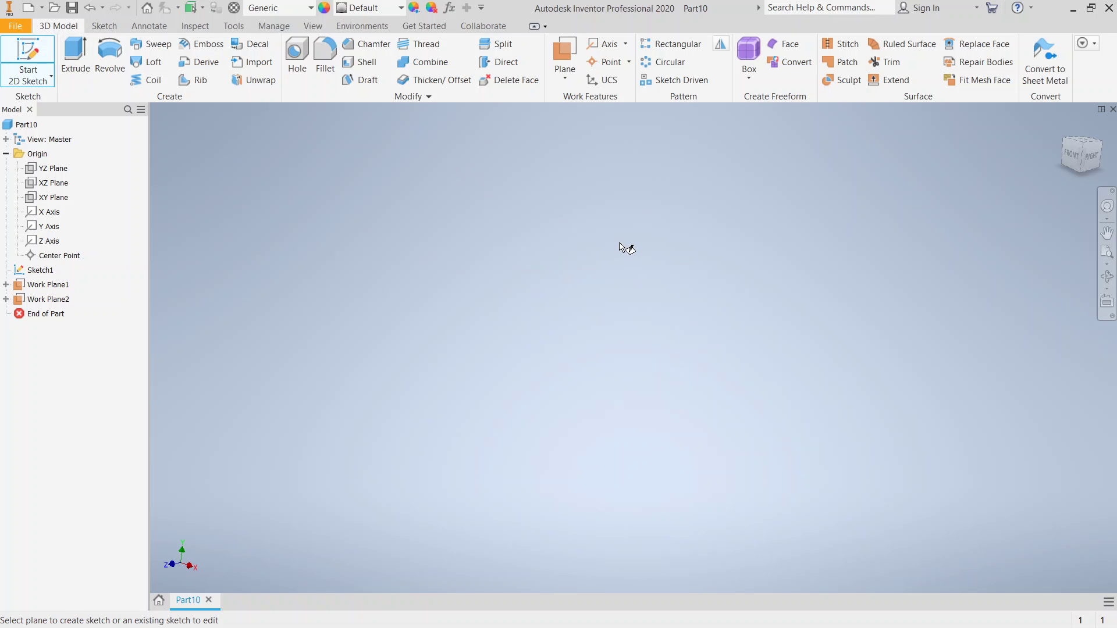
pyautogui.scroll(-3, 616, 245)
pyautogui.scroll(-2, 698, 356)
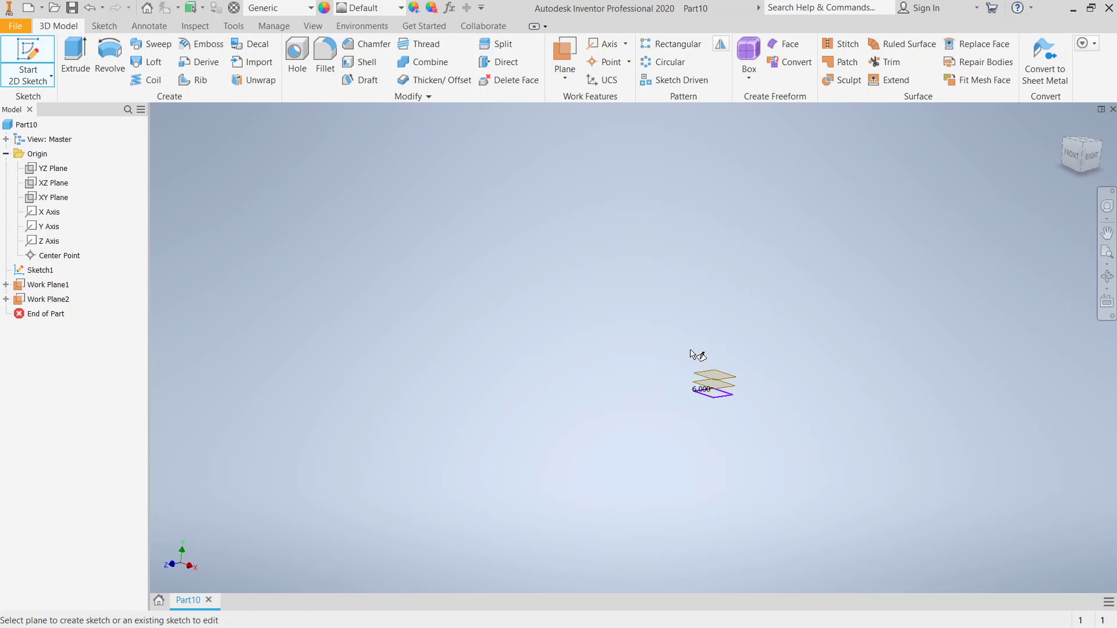
pyautogui.scroll(6, 717, 371)
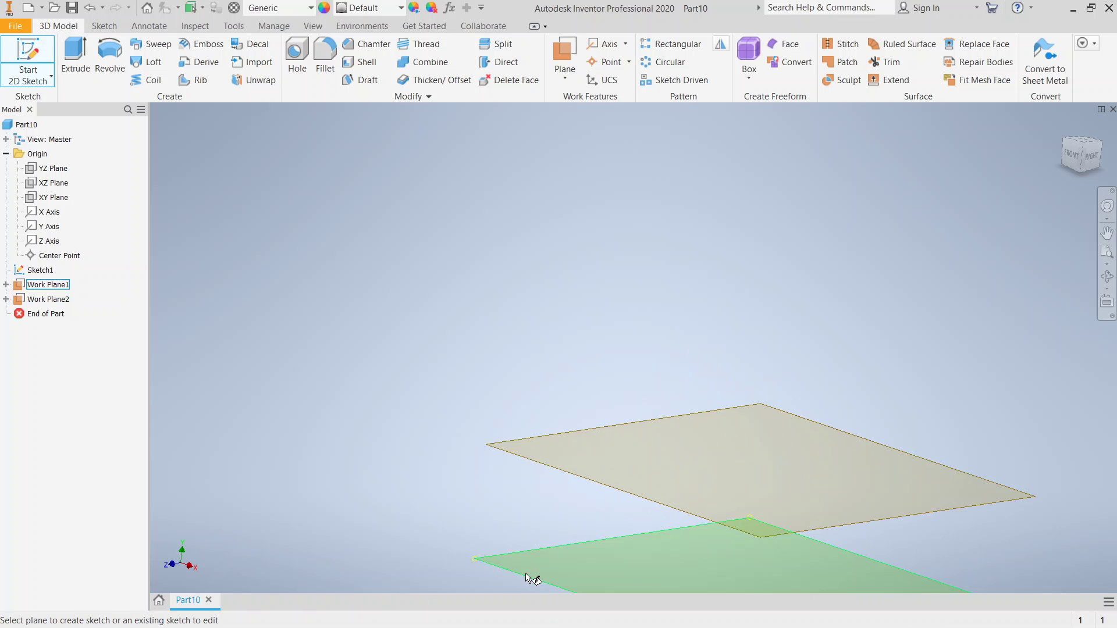
pyautogui.click(526, 576)
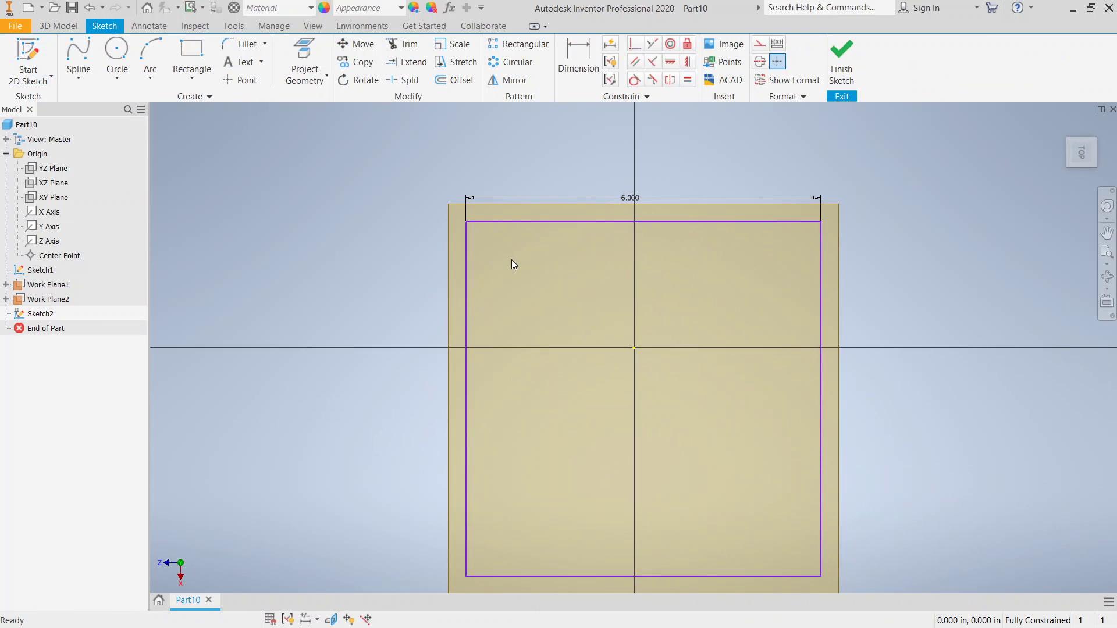
pyautogui.click(123, 54)
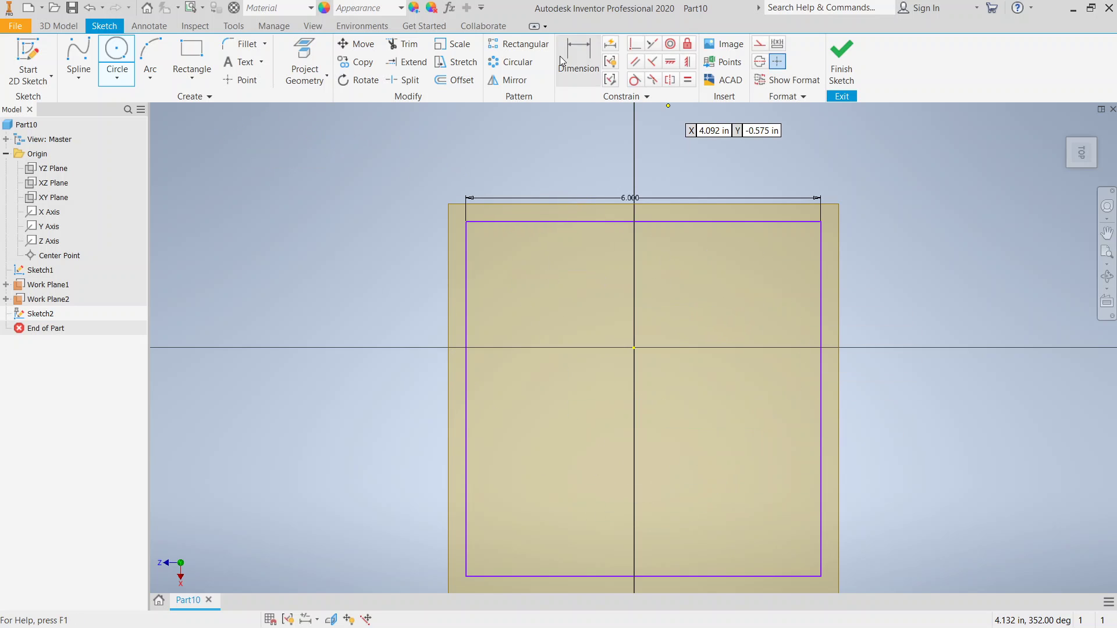
pyautogui.click(308, 50)
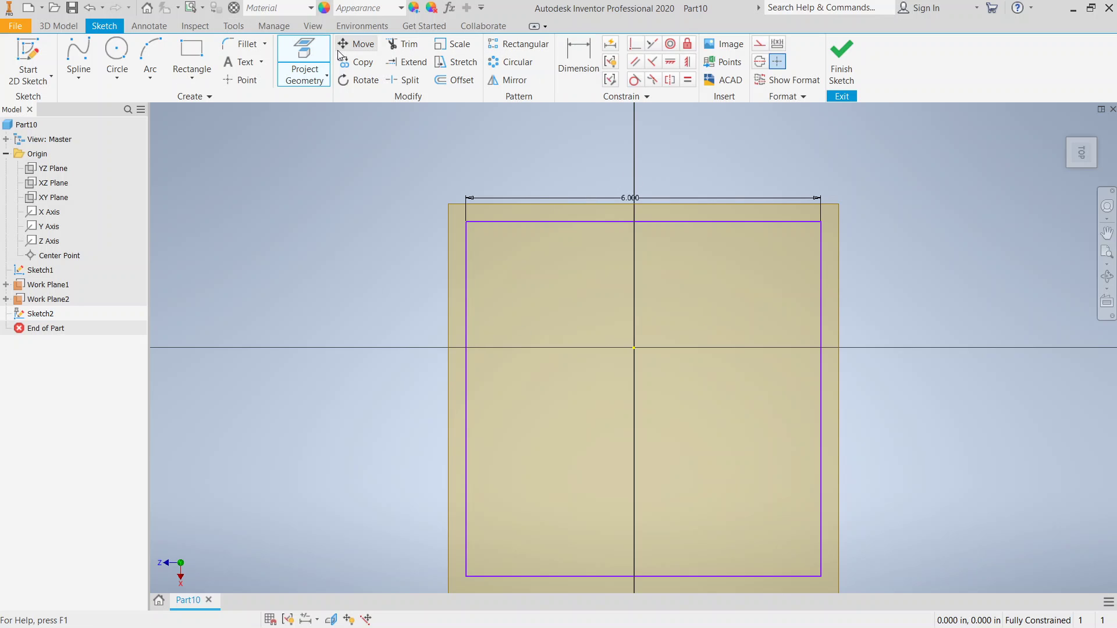
# Draw a circle centred below the sketch origin.
pyautogui.click(116, 47)
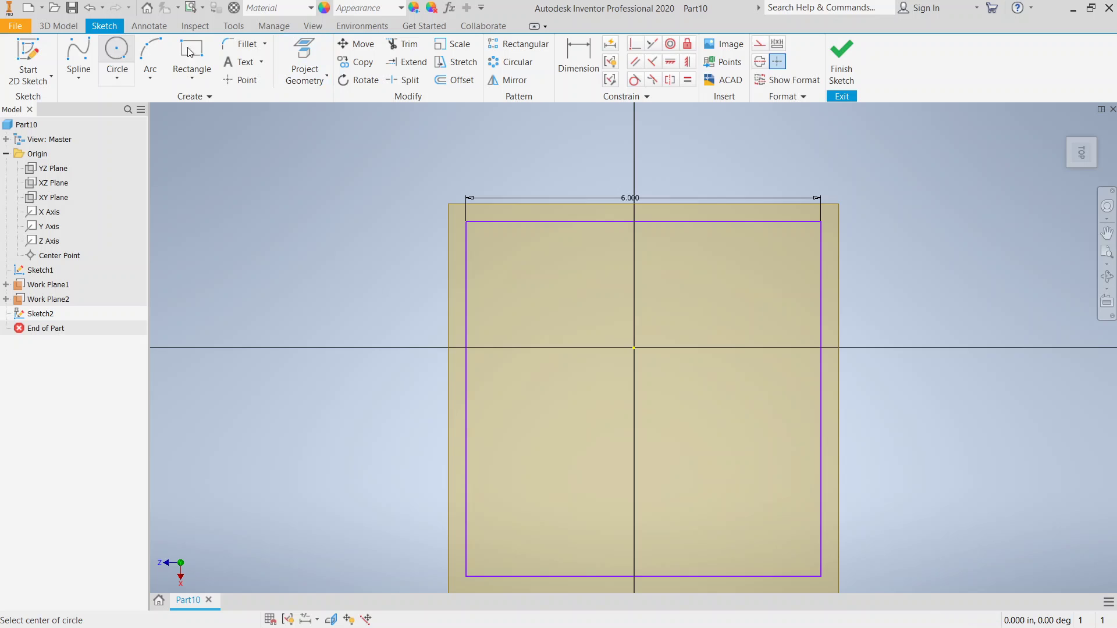
pyautogui.click(633, 411)
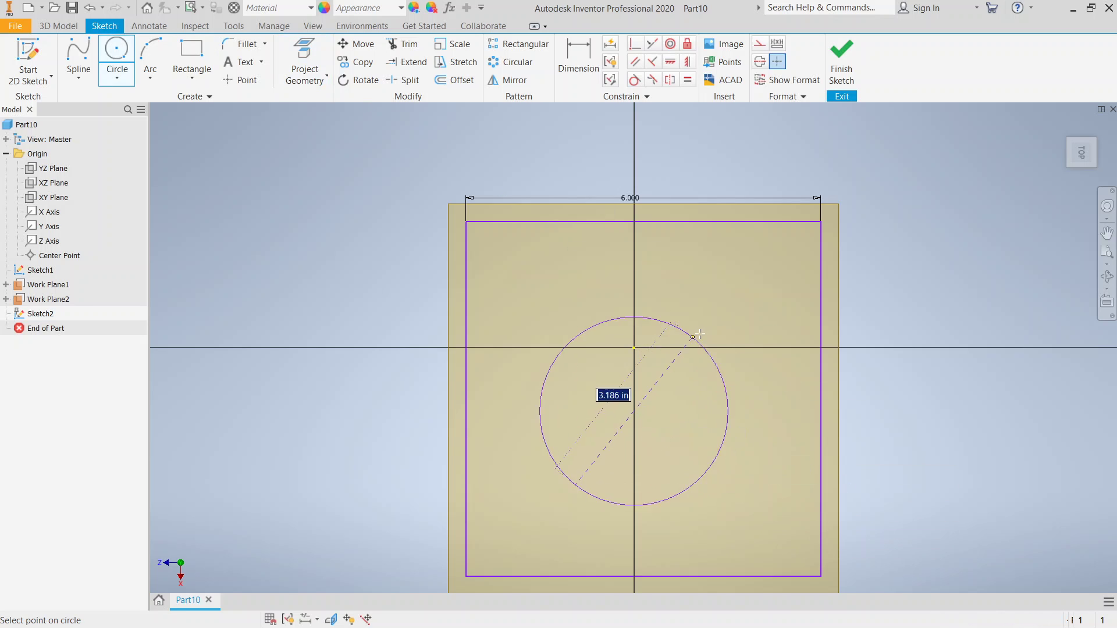
pyautogui.click(730, 351)
pyautogui.rightClick(724, 334)
pyautogui.click(748, 327)
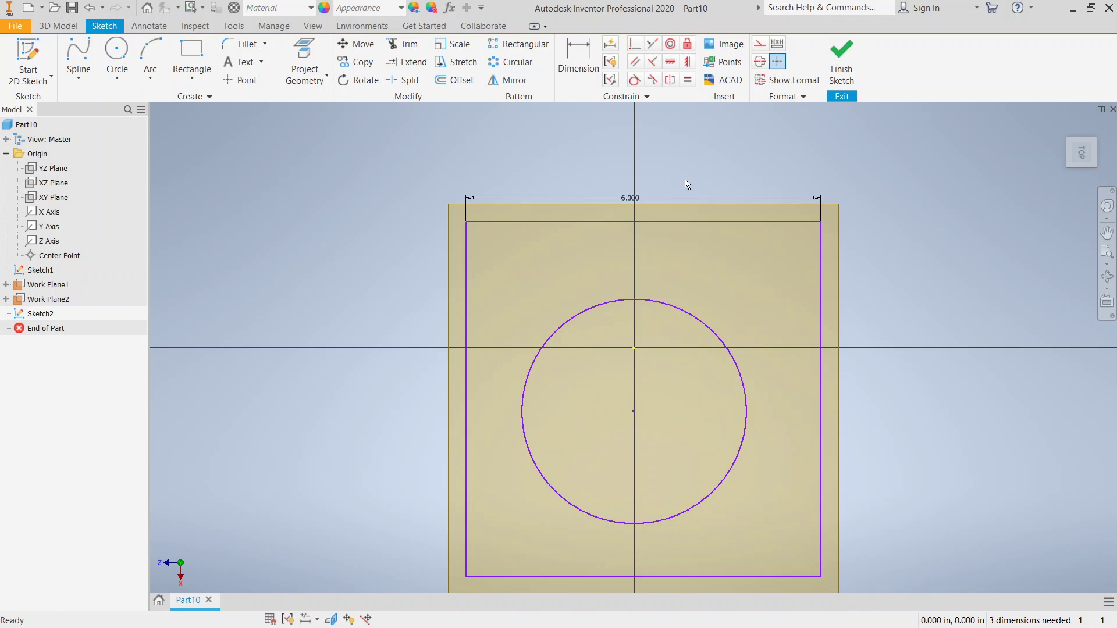
pyautogui.click(578, 58)
pyautogui.click(672, 307)
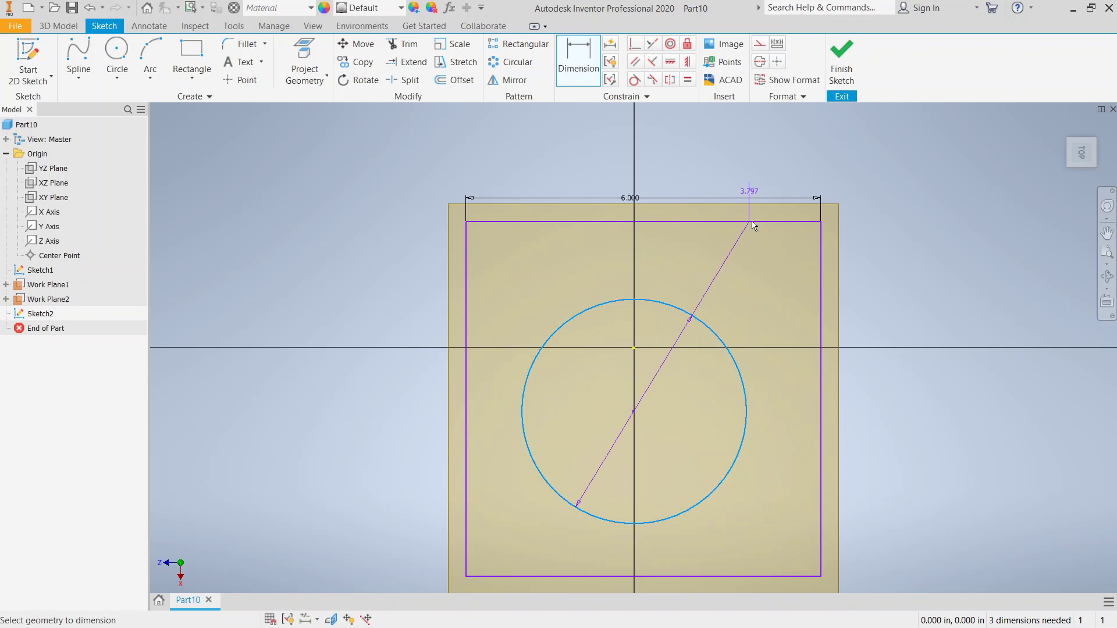
pyautogui.rightClick(737, 272)
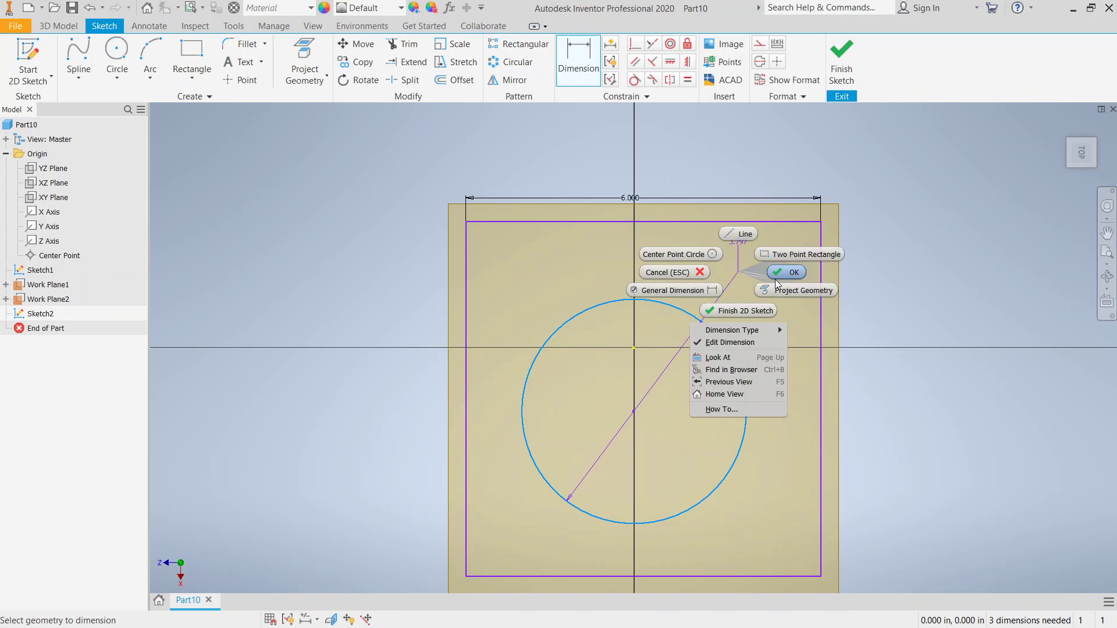
pyautogui.click(684, 272)
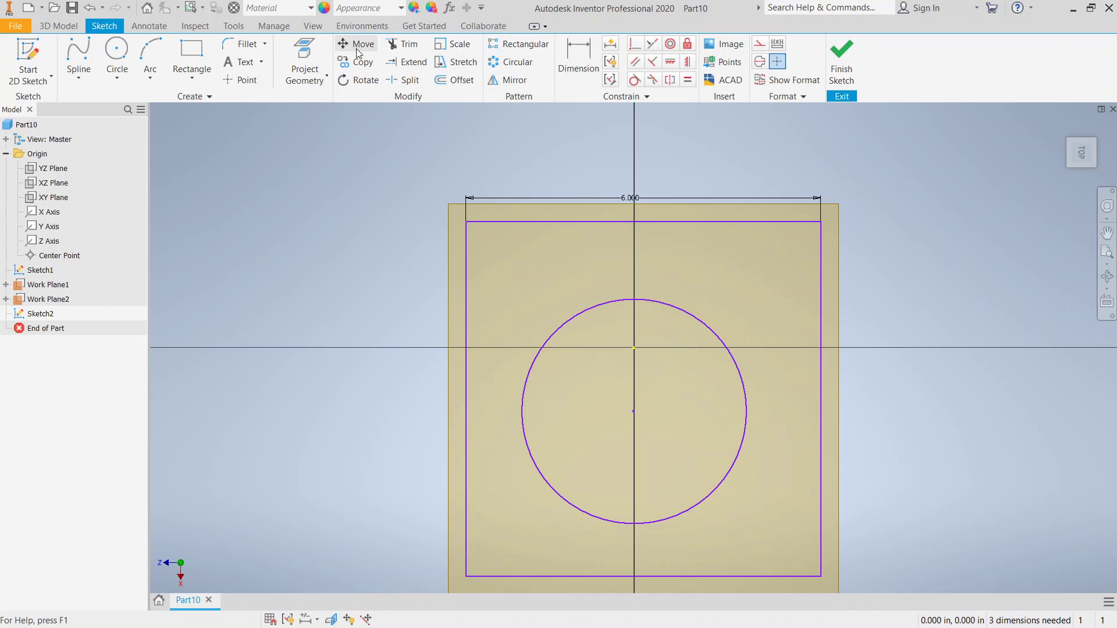
# Project the square's top and left edges into Sketch2.
pyautogui.click(305, 62)
pyautogui.click(559, 223)
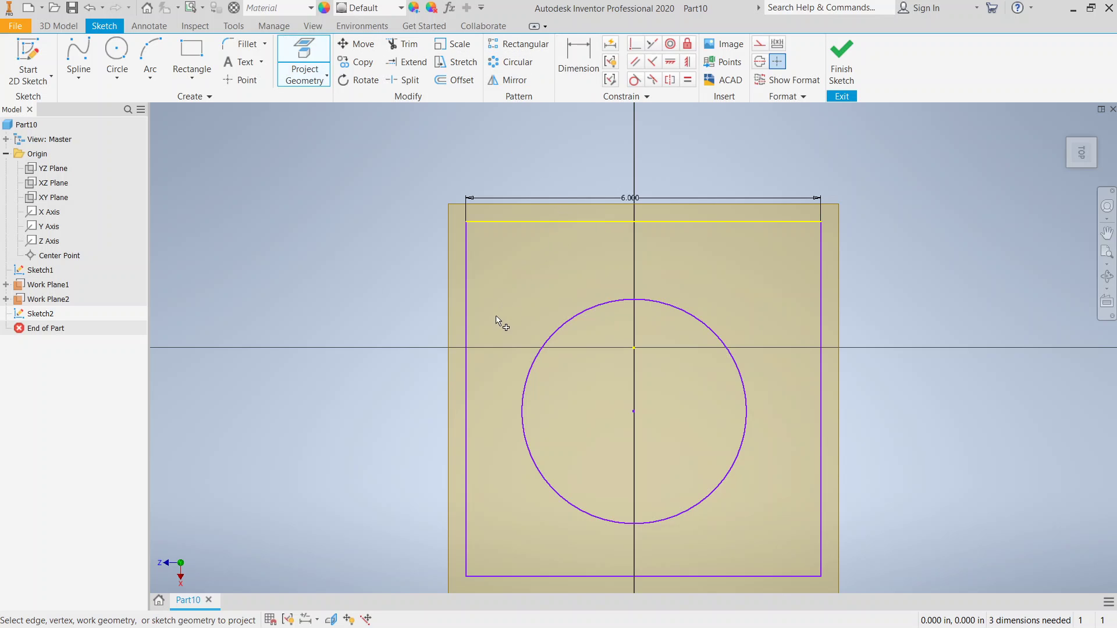
pyautogui.click(466, 346)
pyautogui.rightClick(629, 134)
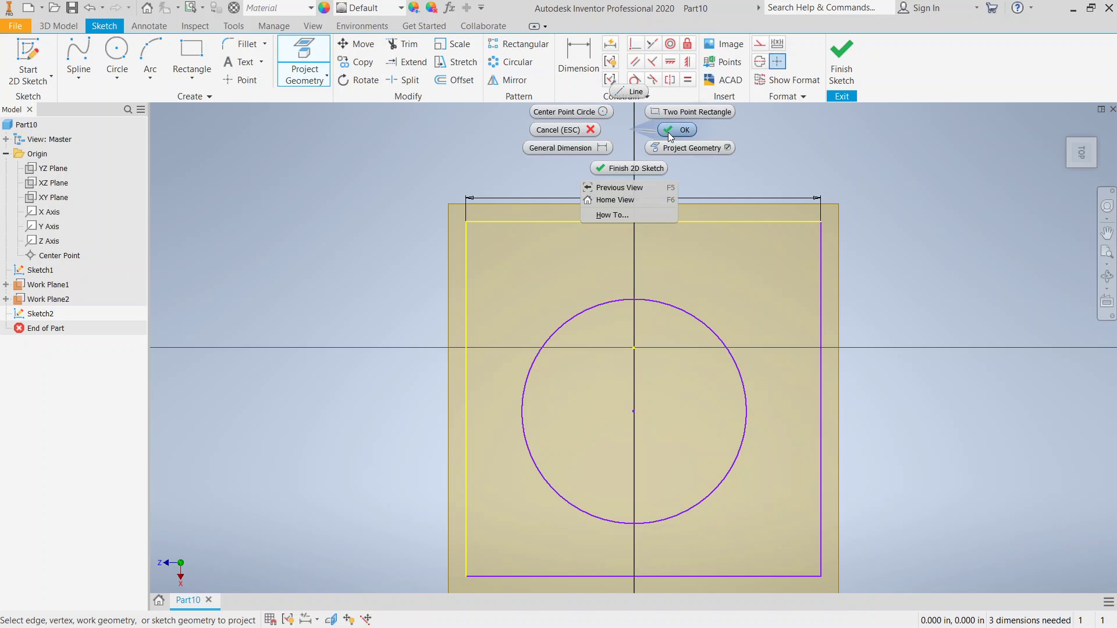
pyautogui.click(634, 165)
# Dimension the circle's centre 3 in below the projected top edge.
pyautogui.click(586, 75)
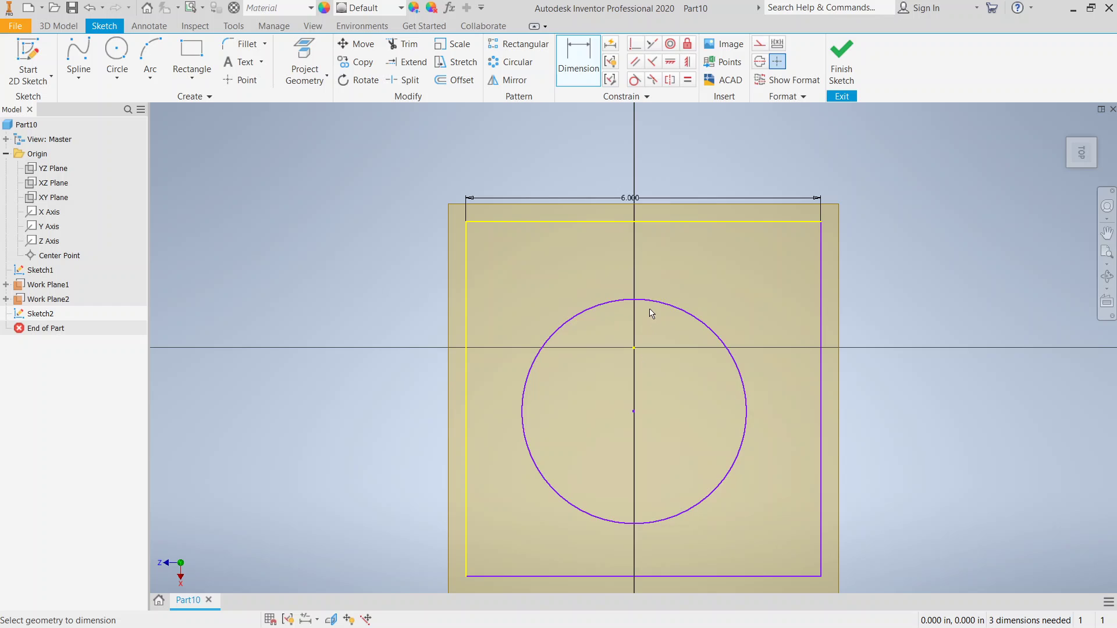
pyautogui.click(647, 302)
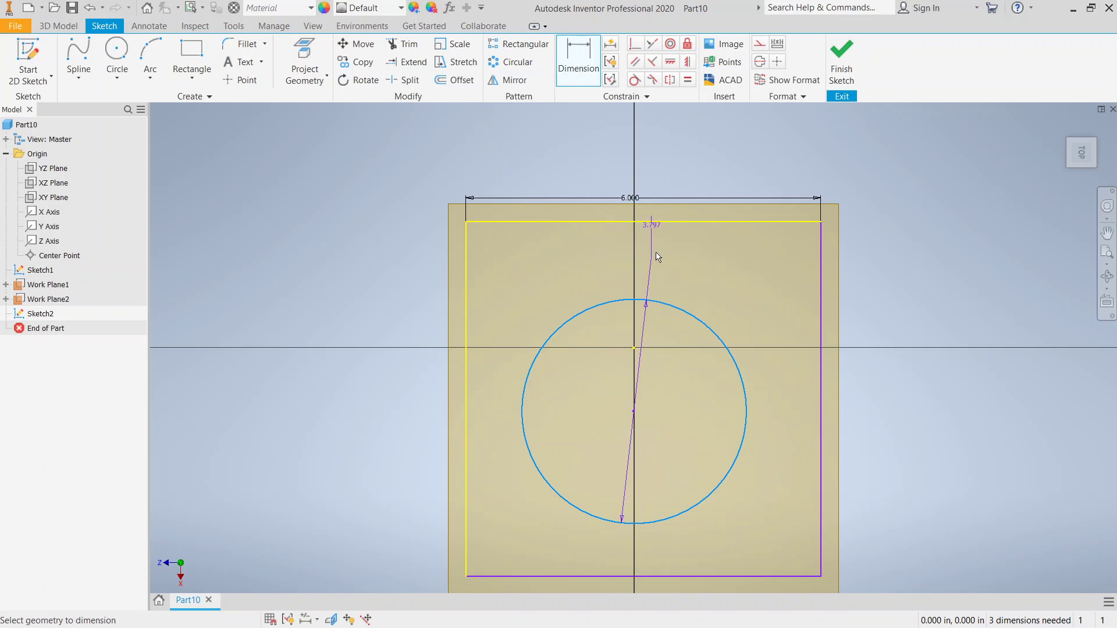
pyautogui.click(669, 221)
pyautogui.click(928, 304)
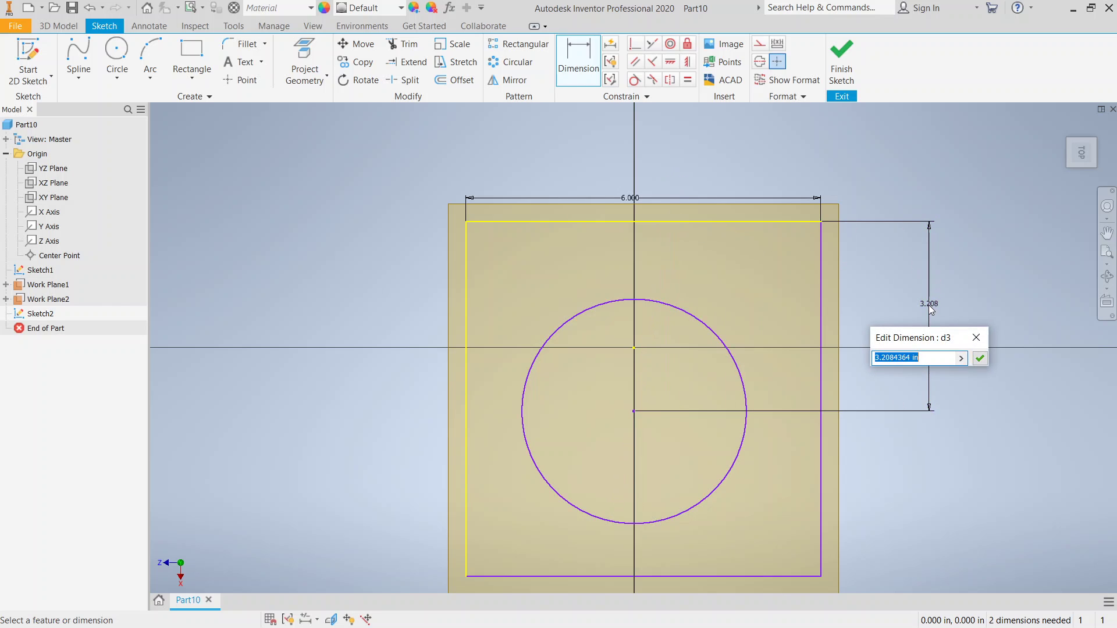
pyautogui.write('2')
pyautogui.press('Return')
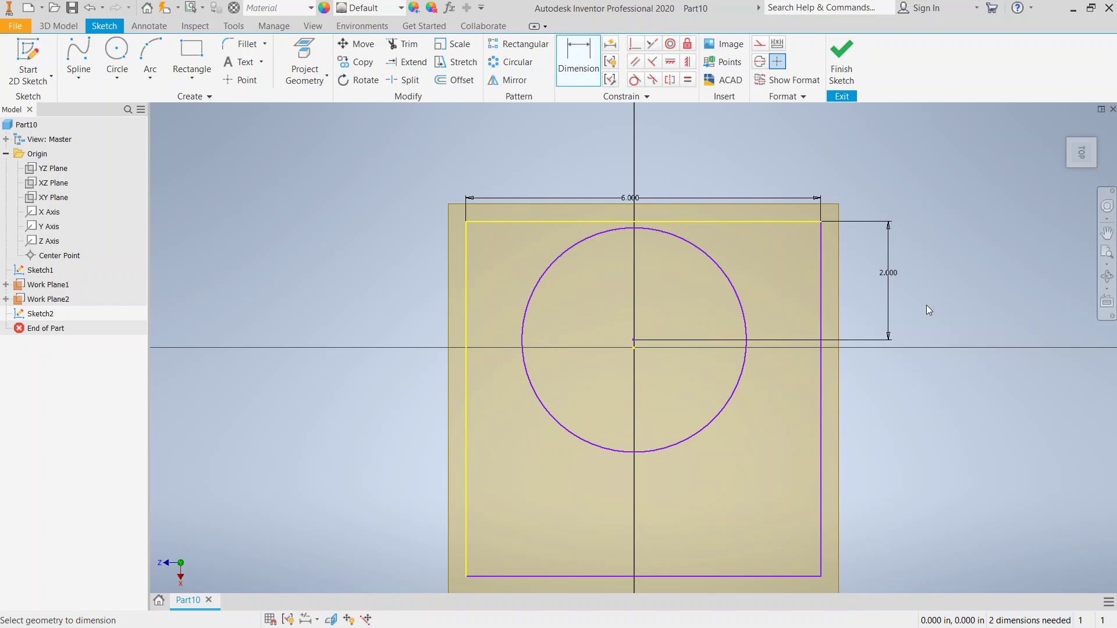
pyautogui.doubleClick(886, 273)
pyautogui.doubleClick(832, 324)
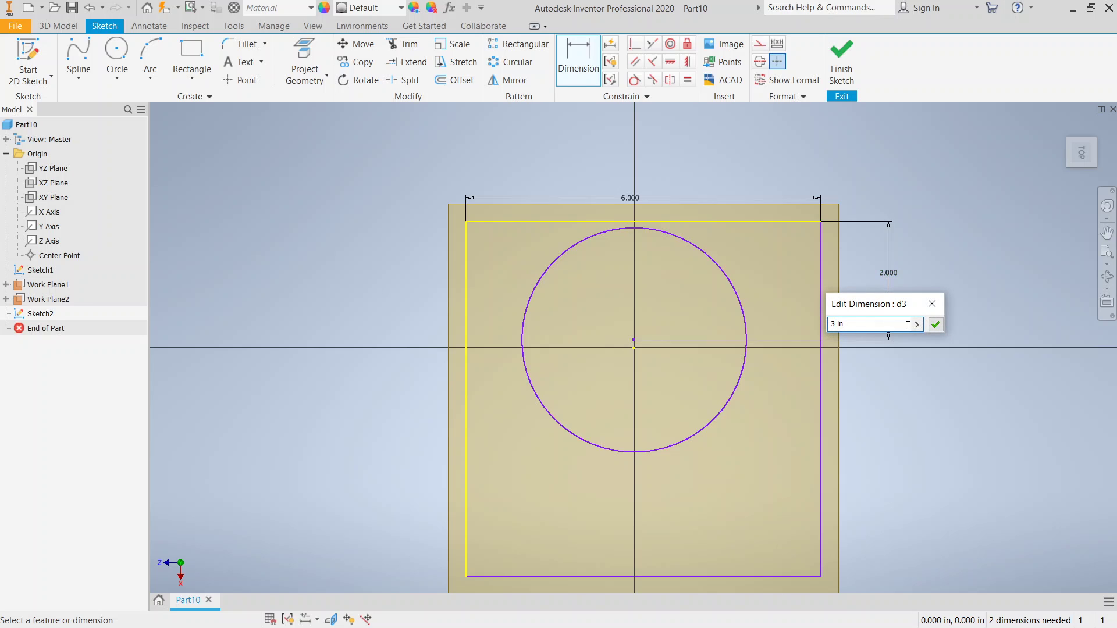
pyautogui.click(937, 327)
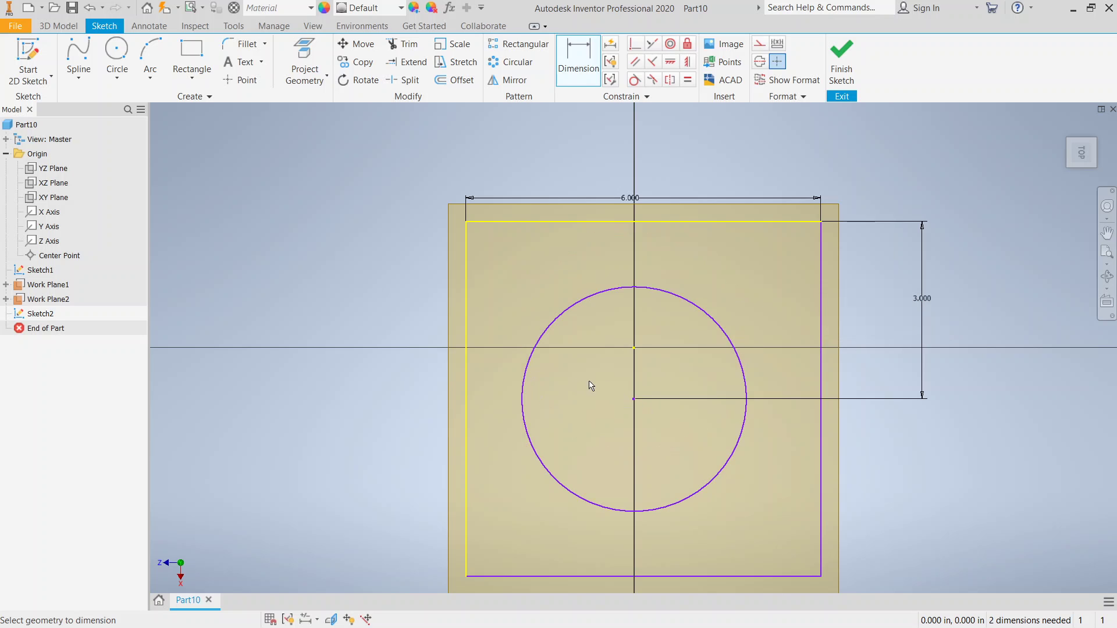
# Place the centre 3 in from the left edge, give the circle a 3 in diameter, and finish.
pyautogui.click(661, 298)
pyautogui.click(466, 378)
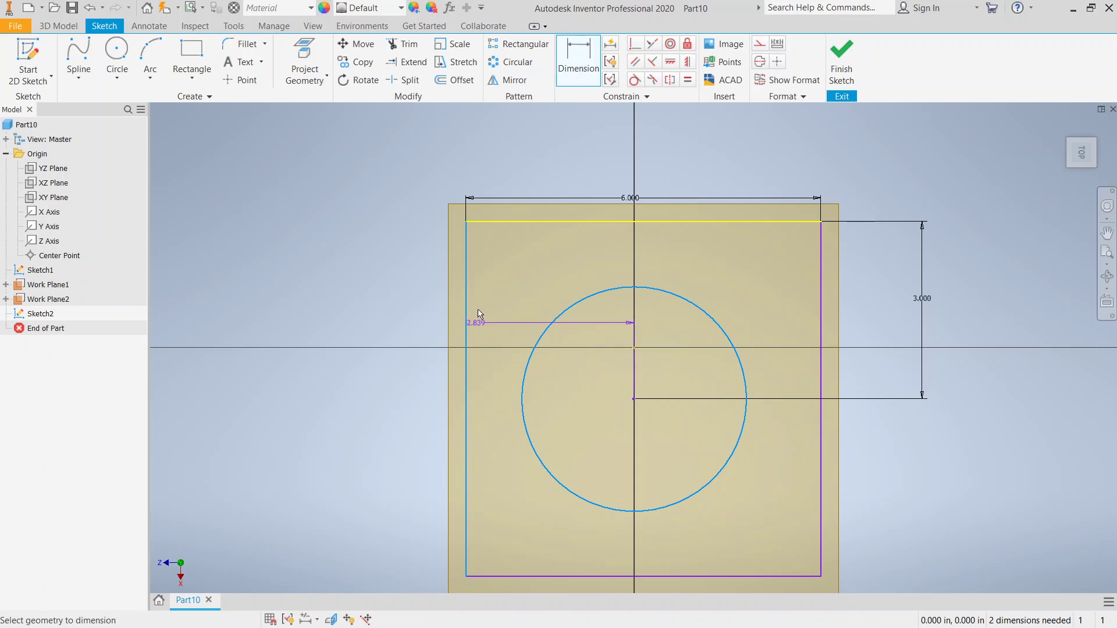
pyautogui.click(545, 149)
pyautogui.write('3')
pyautogui.press('Return')
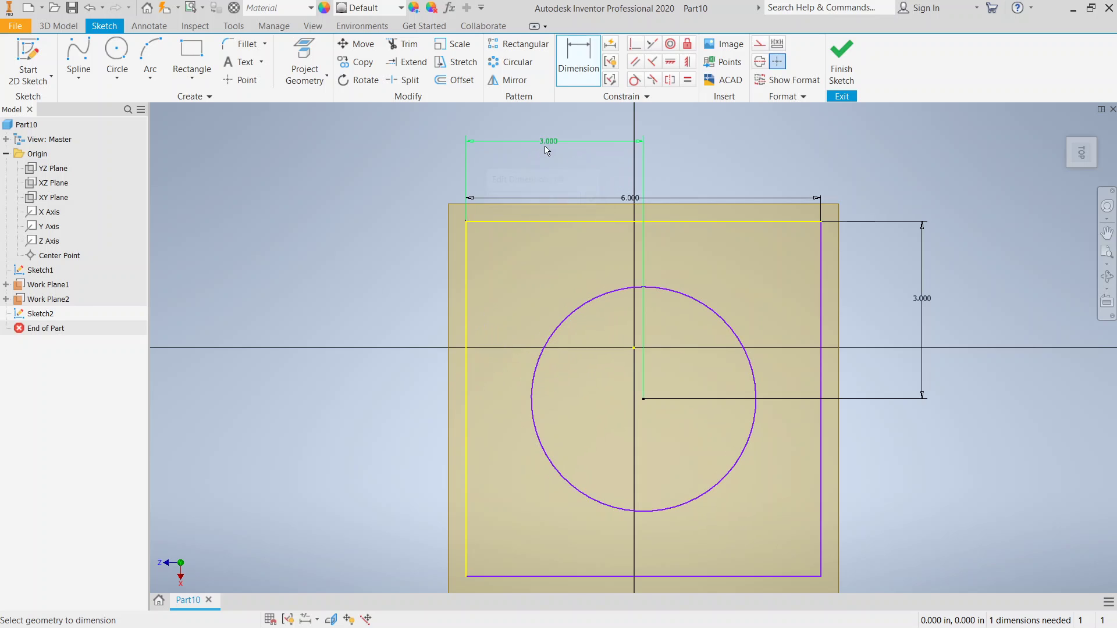
pyautogui.click(717, 318)
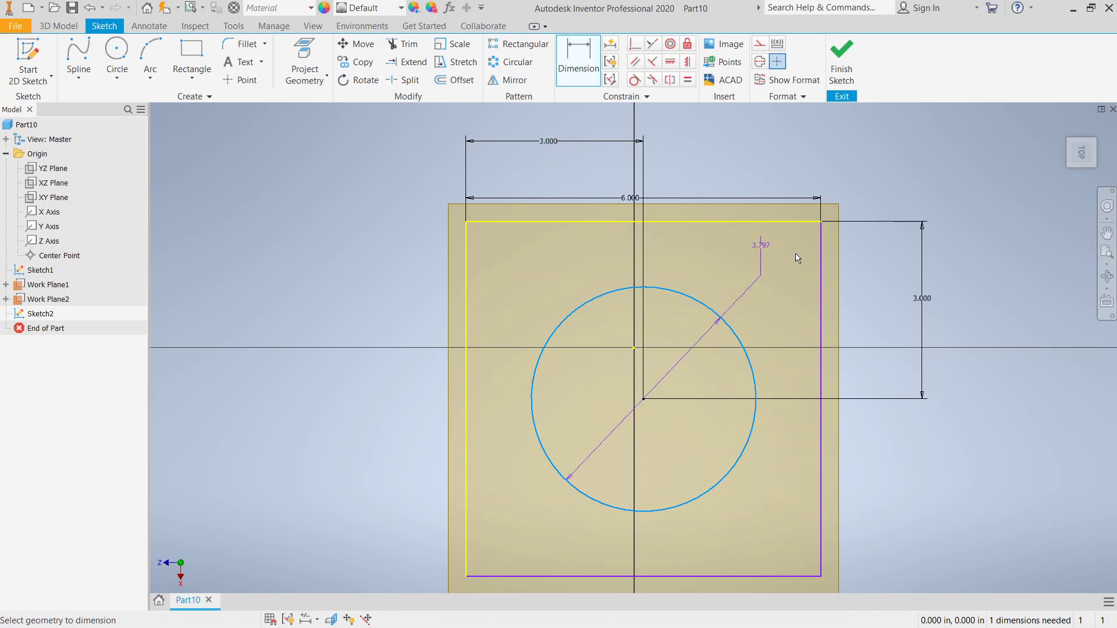
pyautogui.click(951, 174)
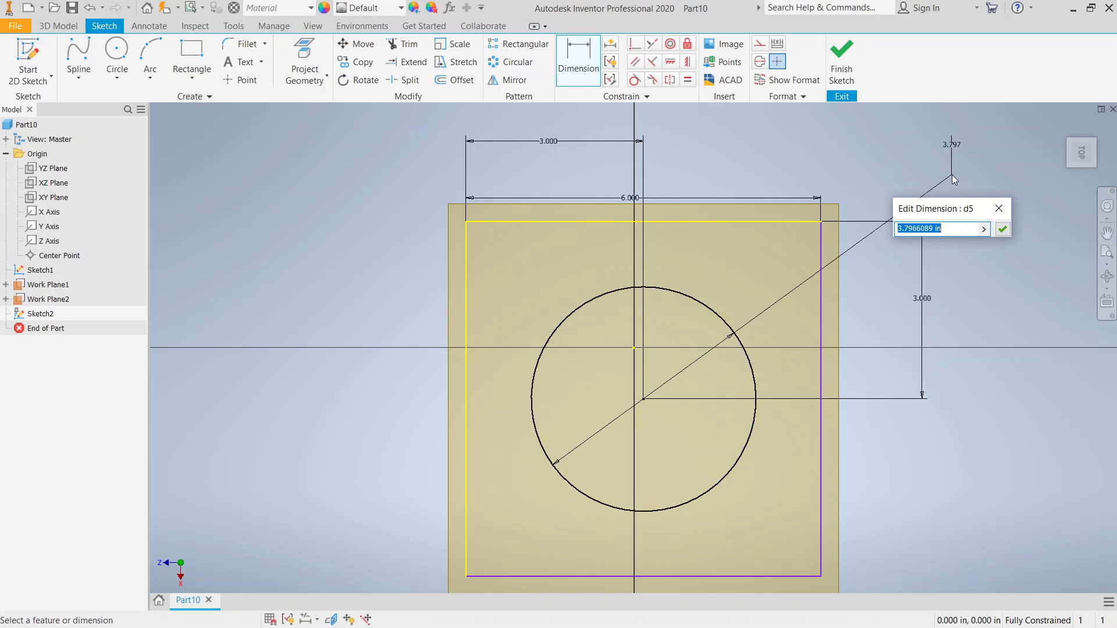
pyautogui.write('3')
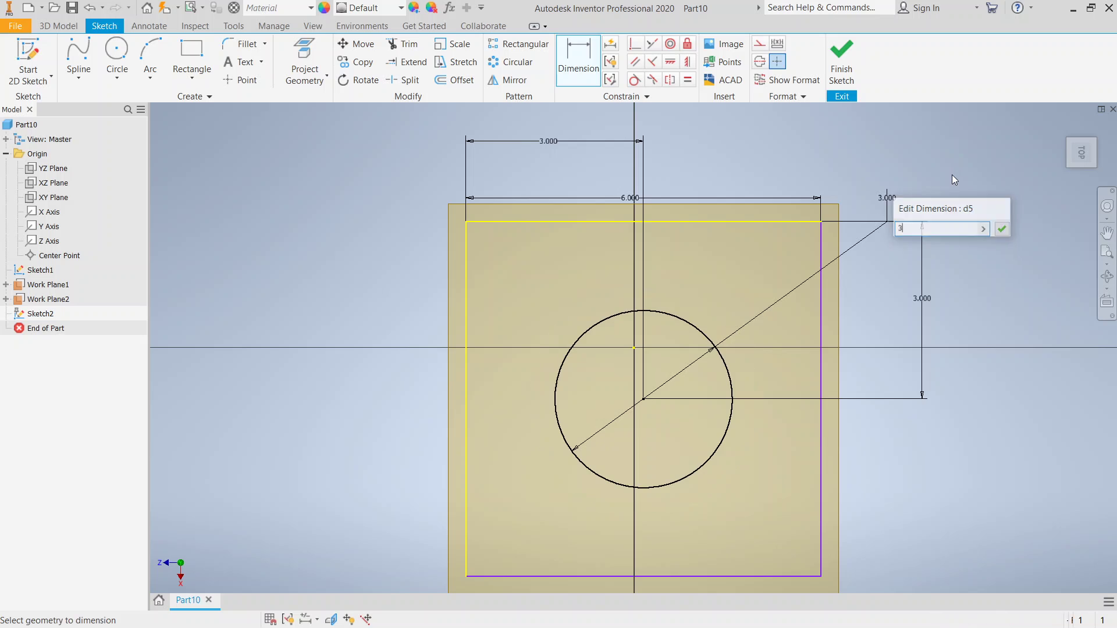
pyautogui.press('Return')
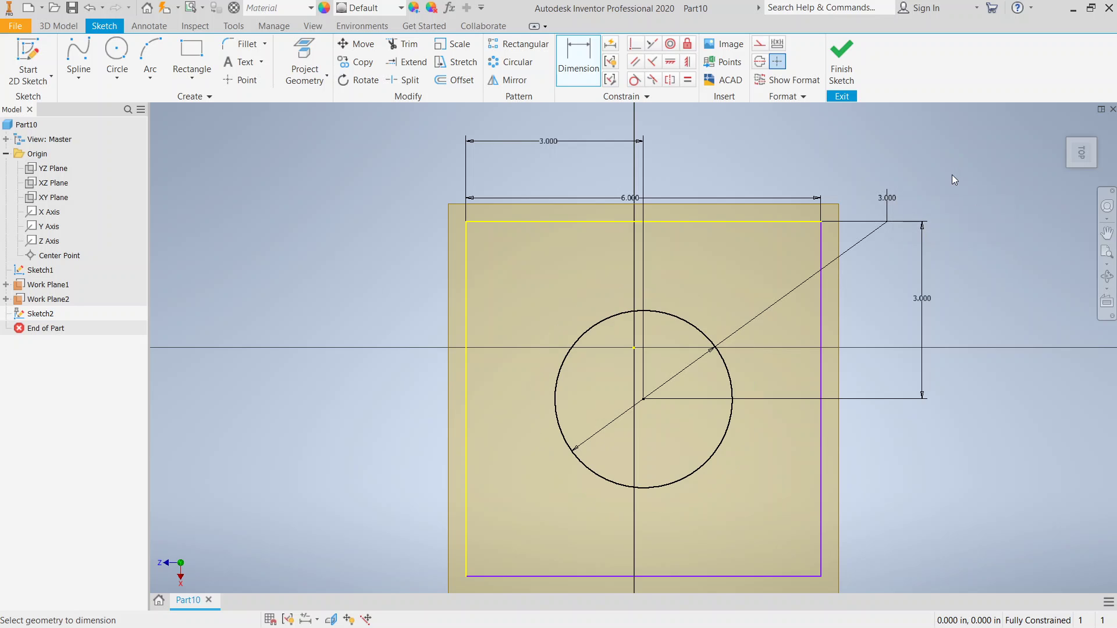
pyautogui.click(842, 59)
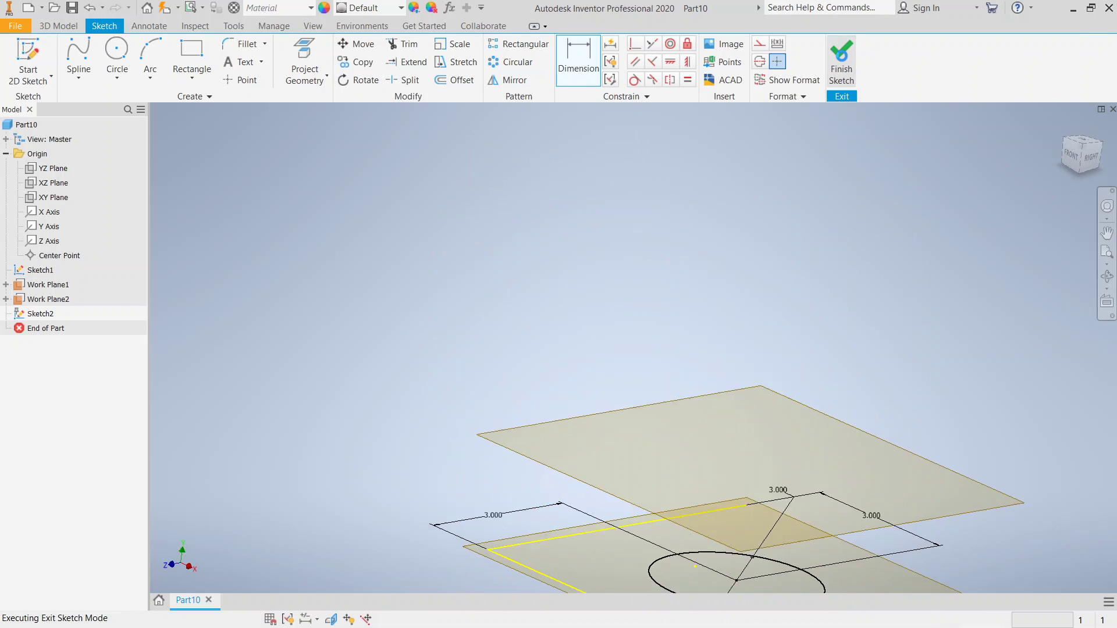
# Start Sketch3 on the upper work plane, Work Plane2.
pyautogui.click(1076, 167)
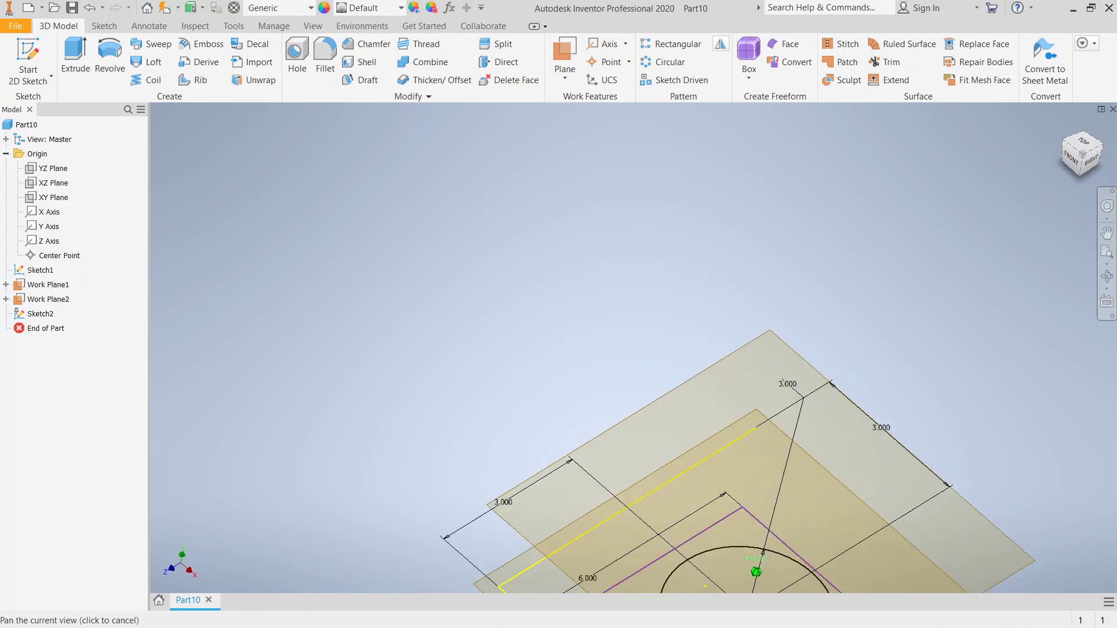
pyautogui.click(1073, 150)
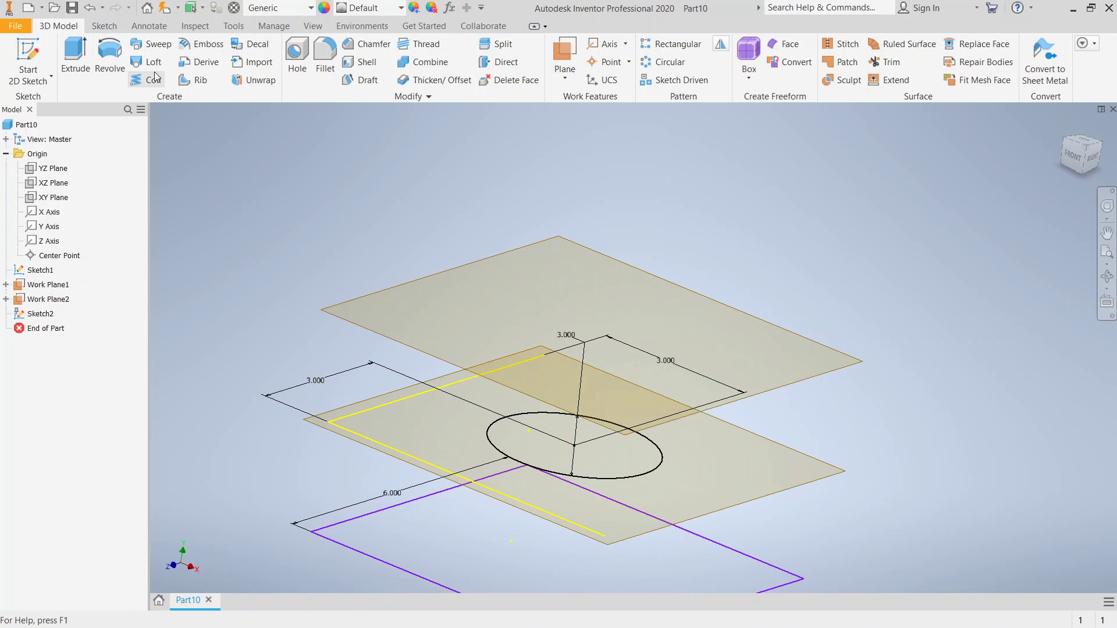
pyautogui.click(27, 58)
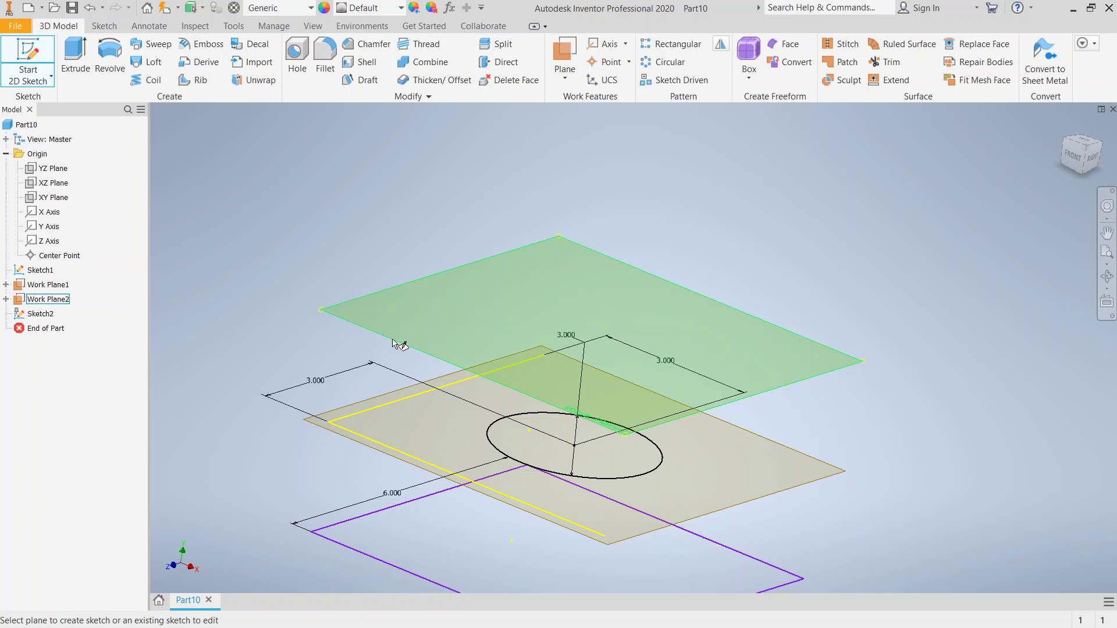
pyautogui.click(403, 340)
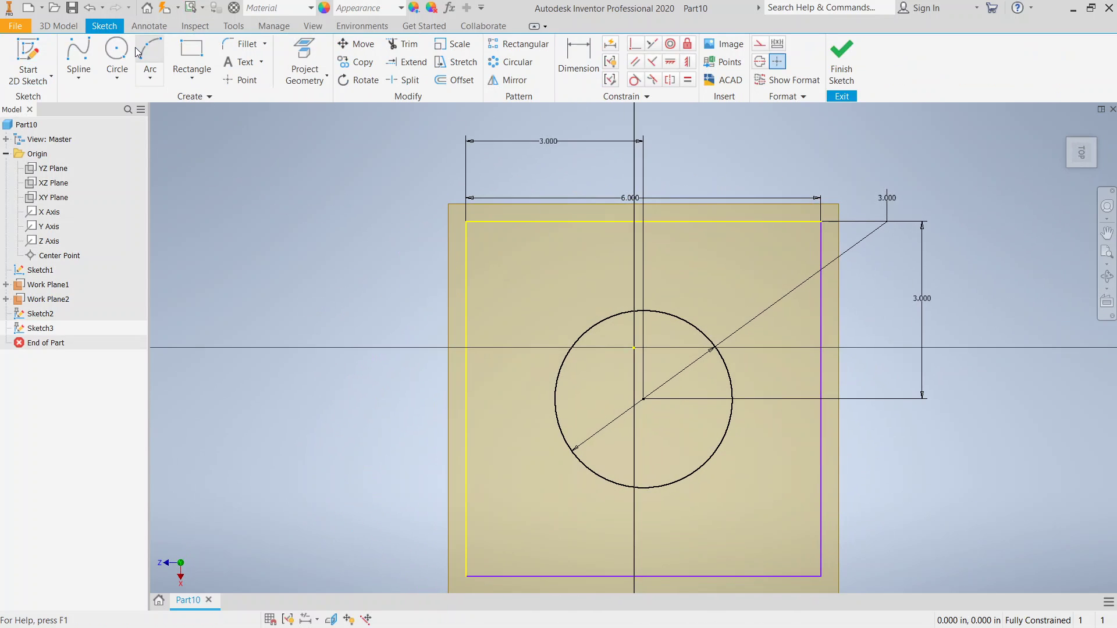
# Draw a small circle at the big circle's centre and drag it up and right.
pyautogui.press('c')
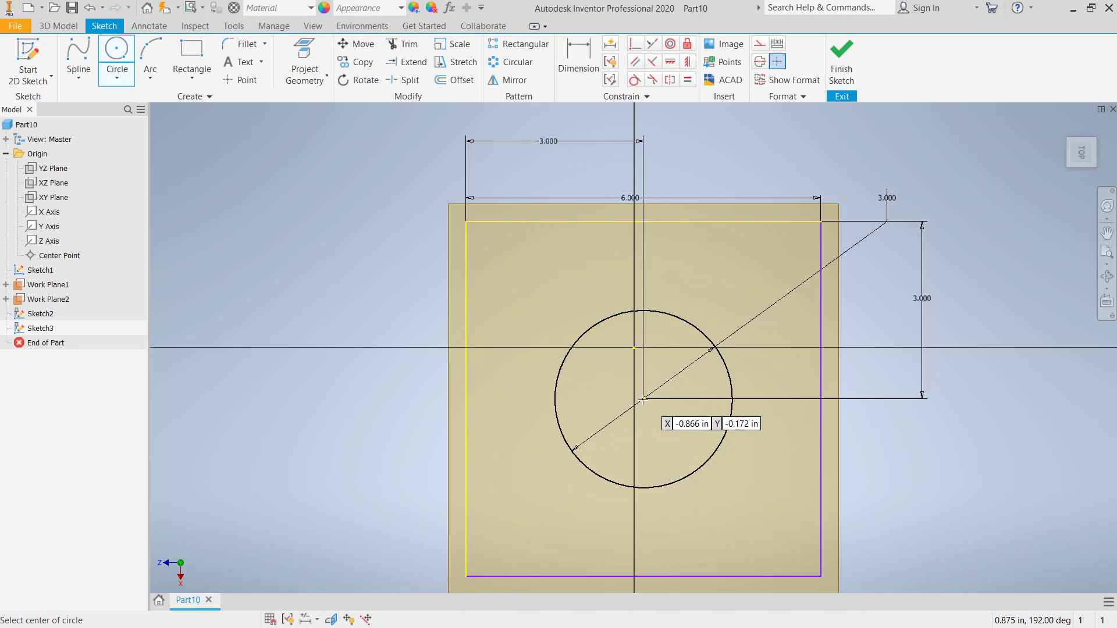
pyautogui.click(643, 400)
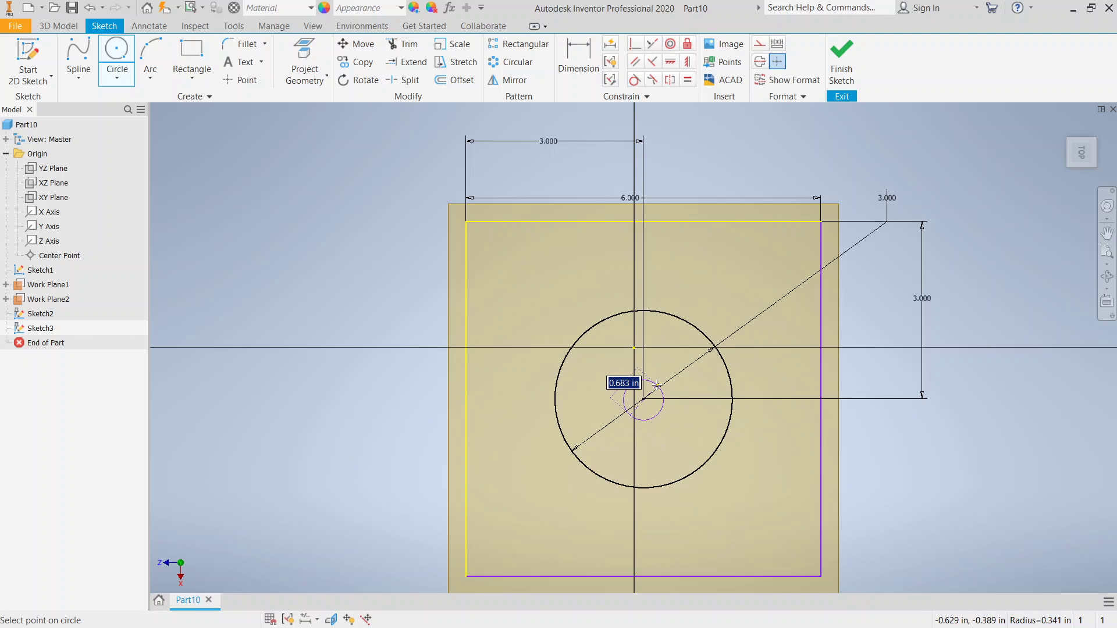
pyautogui.click(656, 385)
pyautogui.rightClick(724, 166)
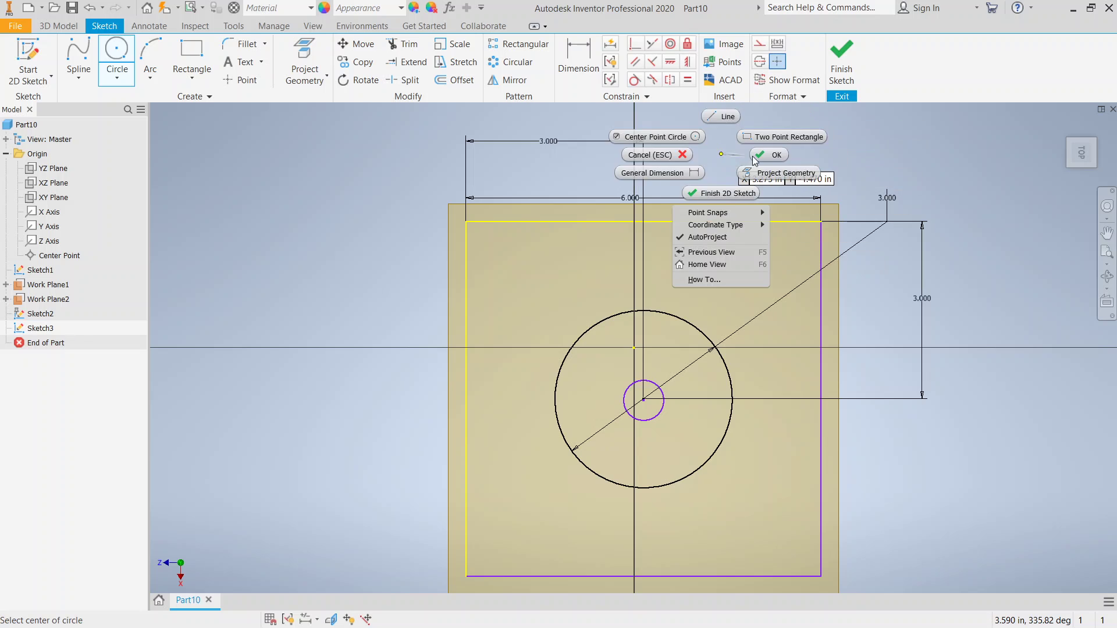
pyautogui.click(763, 164)
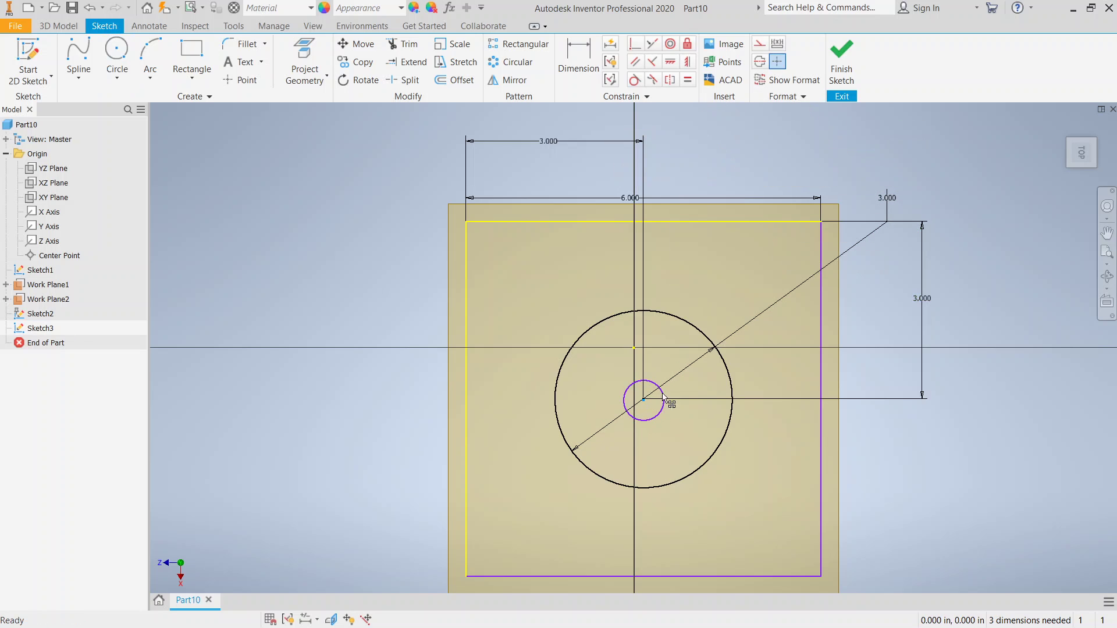
pyautogui.moveTo(663, 397); pyautogui.dragTo(747, 302)
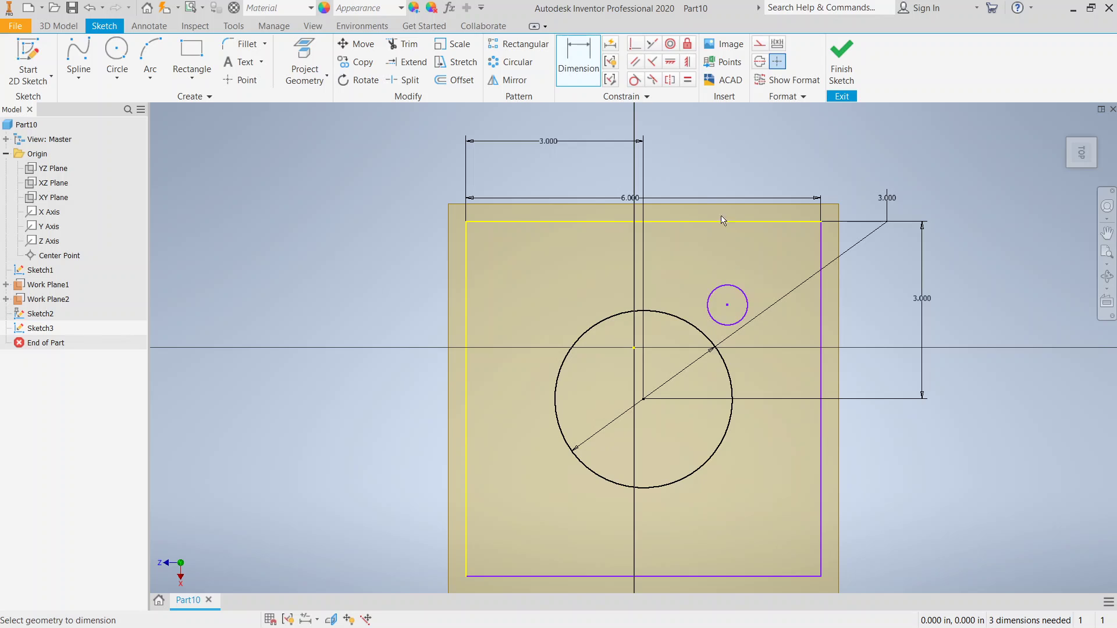
# Project the square's left edge and dimension the small circle 1 in below the top edge.
pyautogui.click(318, 61)
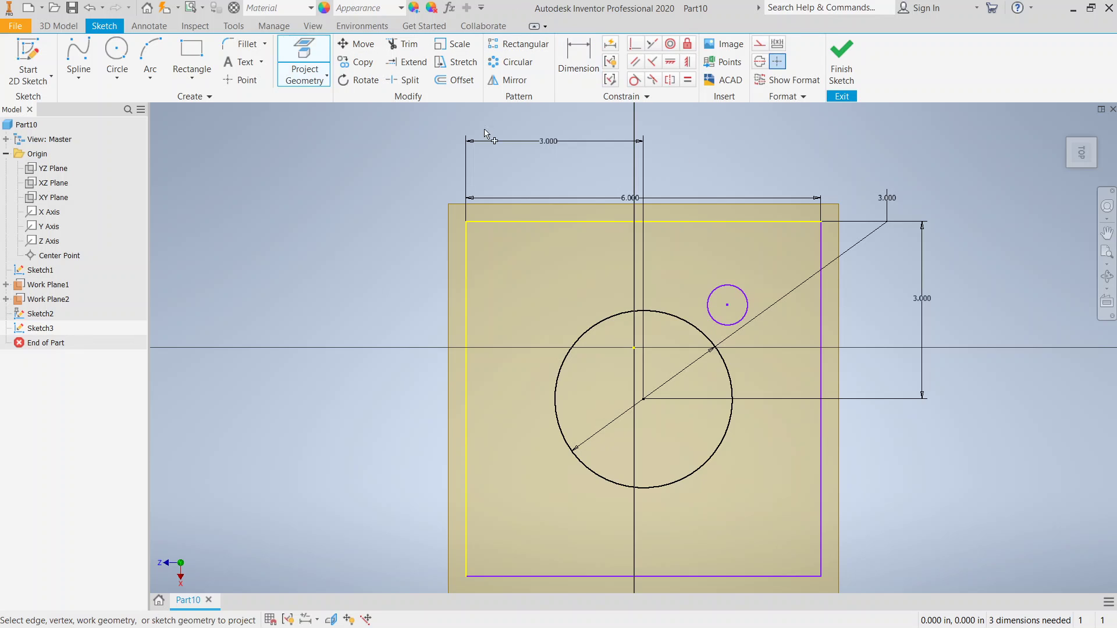
pyautogui.click(467, 313)
pyautogui.click(578, 61)
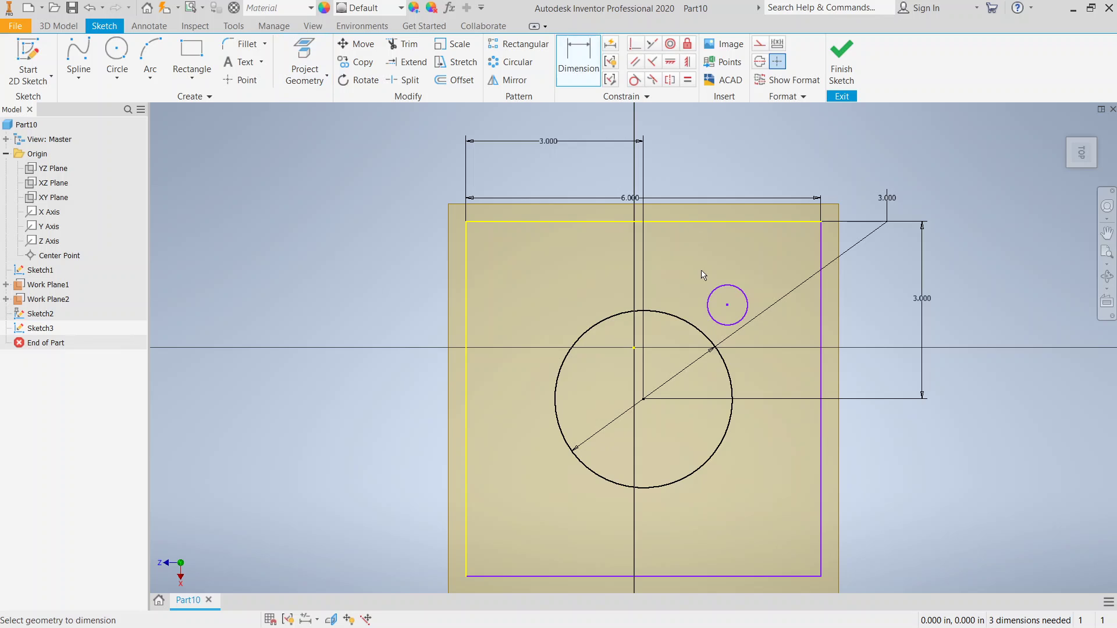
pyautogui.click(731, 291)
pyautogui.click(743, 221)
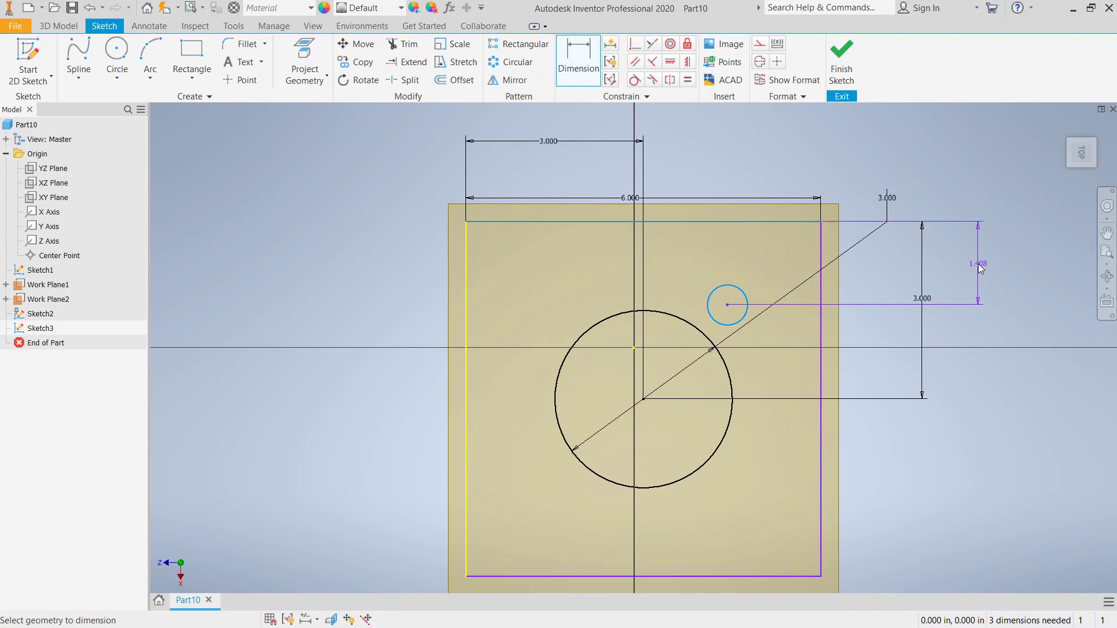
pyautogui.click(975, 262)
pyautogui.write('1')
pyautogui.click(1030, 320)
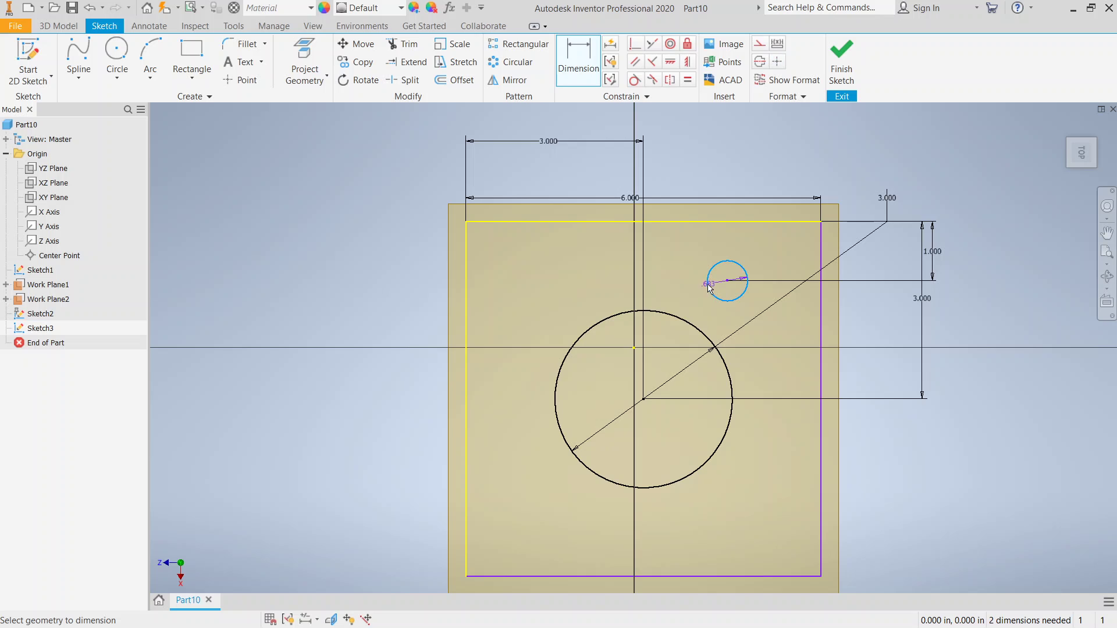
# Dimension the small circle 5 in from the left edge and finish Sketch3.
pyautogui.click(467, 303)
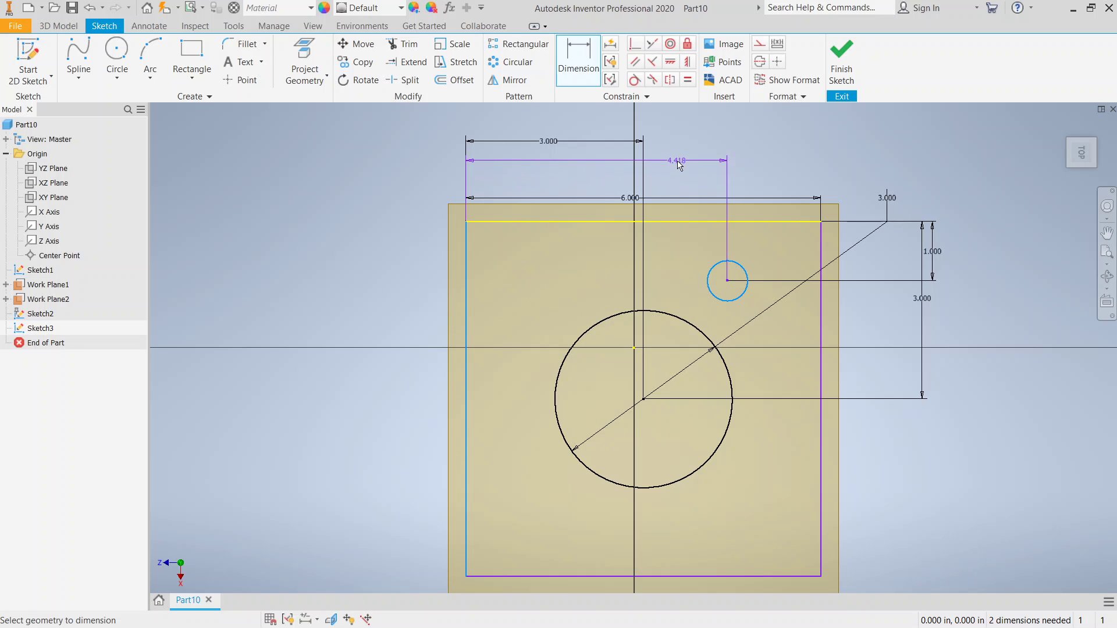
pyautogui.click(678, 165)
pyautogui.write('5')
pyautogui.click(718, 214)
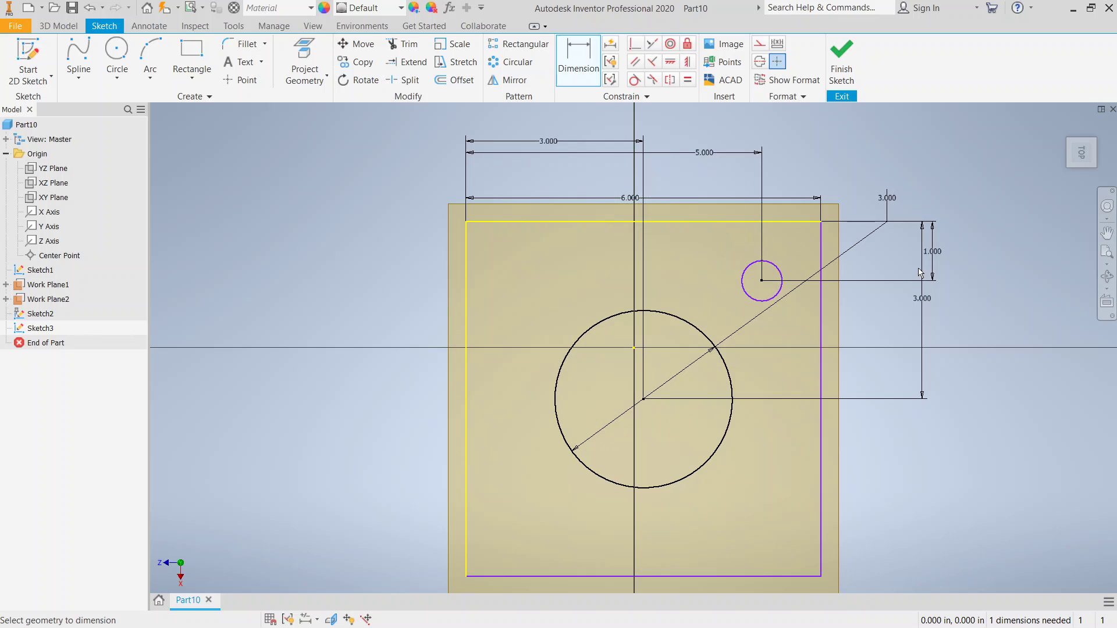
pyautogui.click(842, 65)
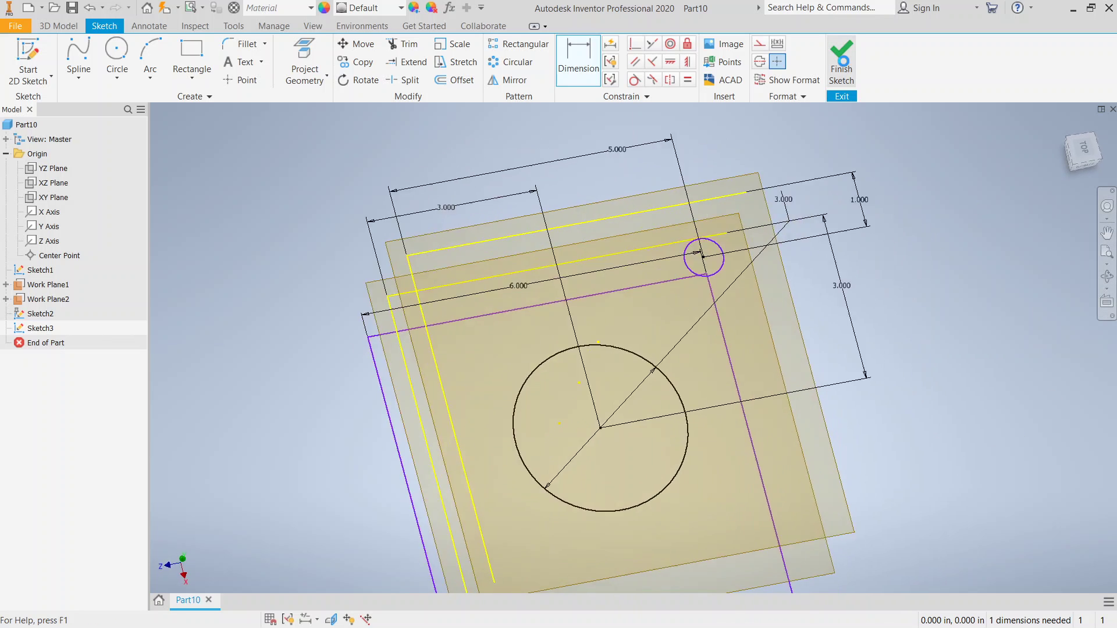
# Edit Sketch3 to give the small circle a 0.5 in diameter.
pyautogui.doubleClick(40, 328)
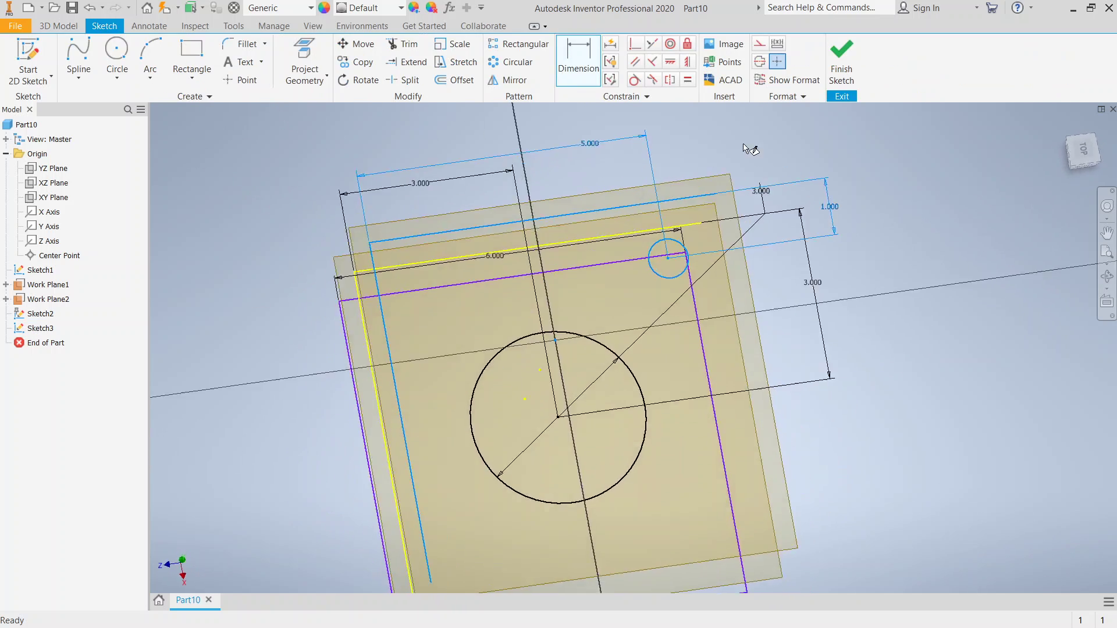
pyautogui.press('d')
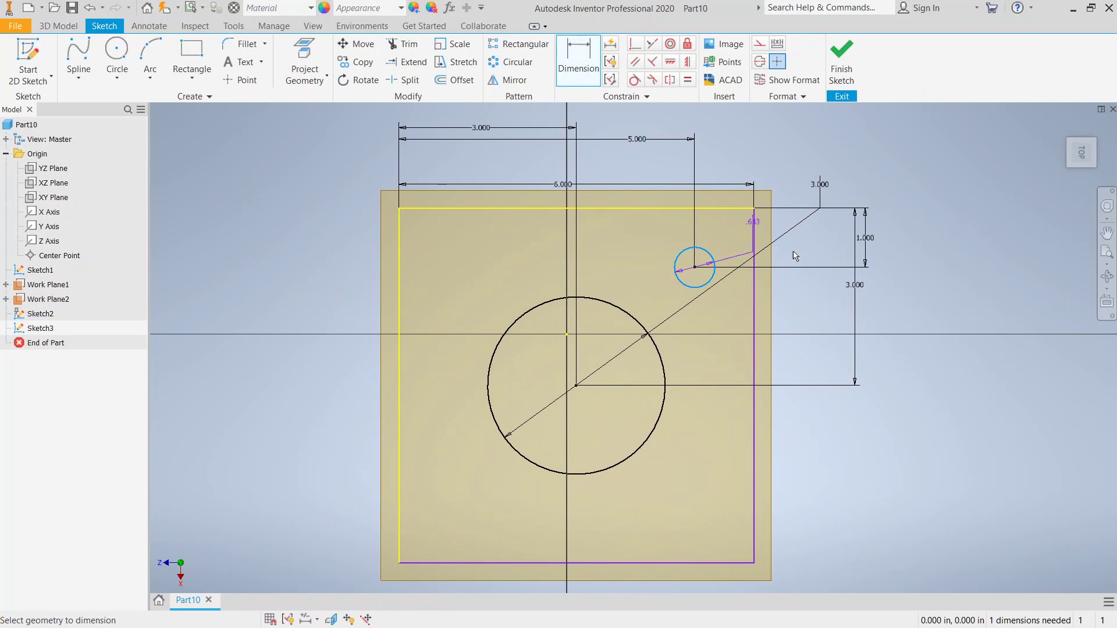
pyautogui.click(930, 244)
pyautogui.write('.5')
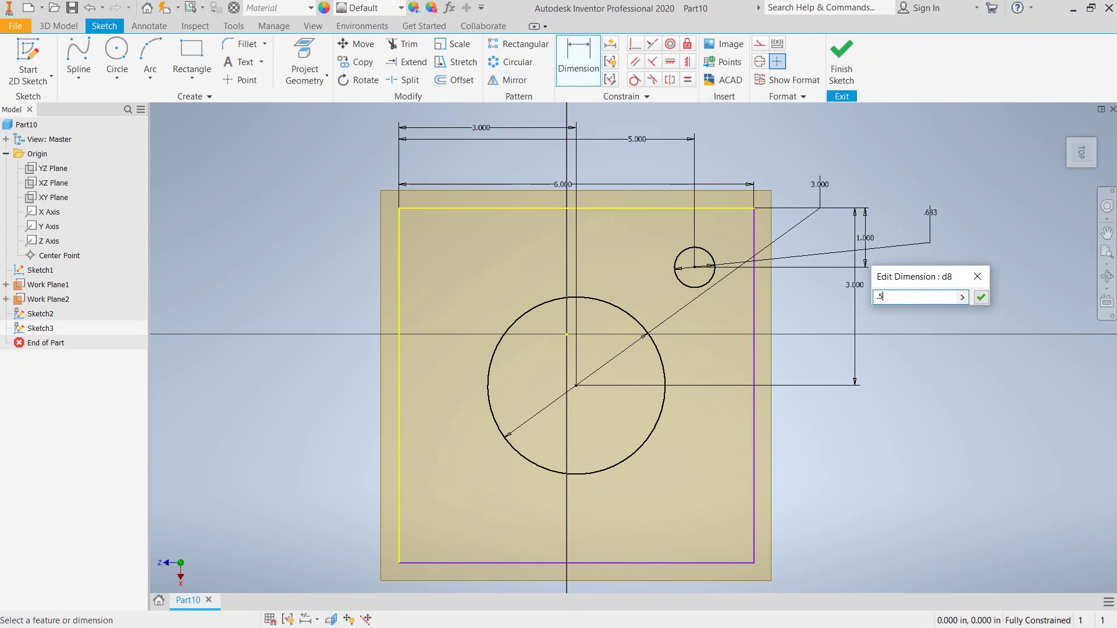
pyautogui.click(981, 297)
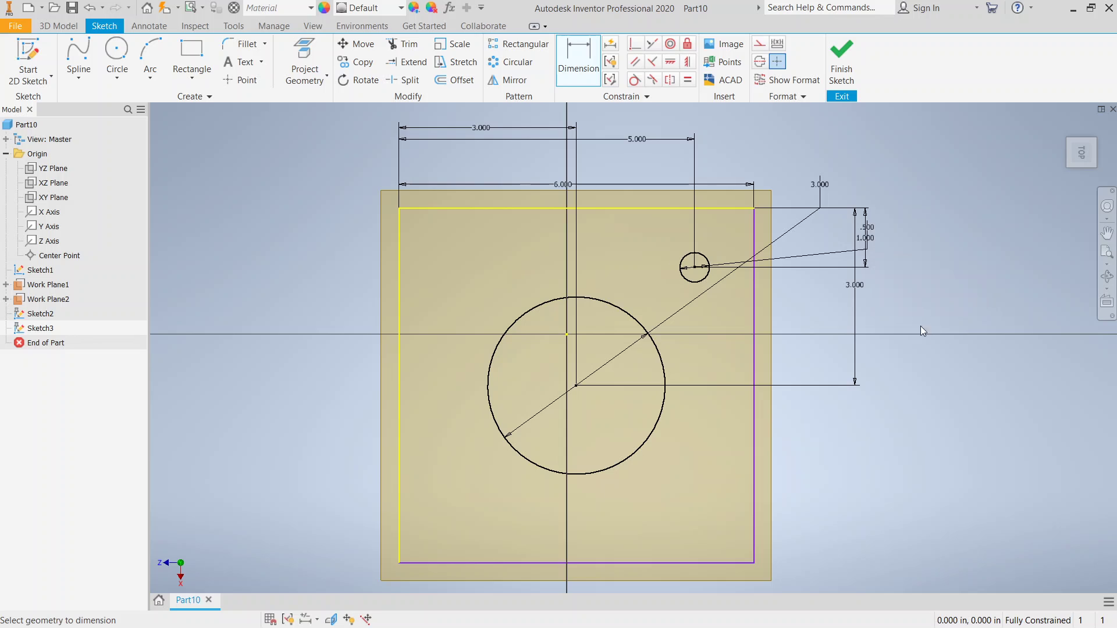
pyautogui.click(841, 58)
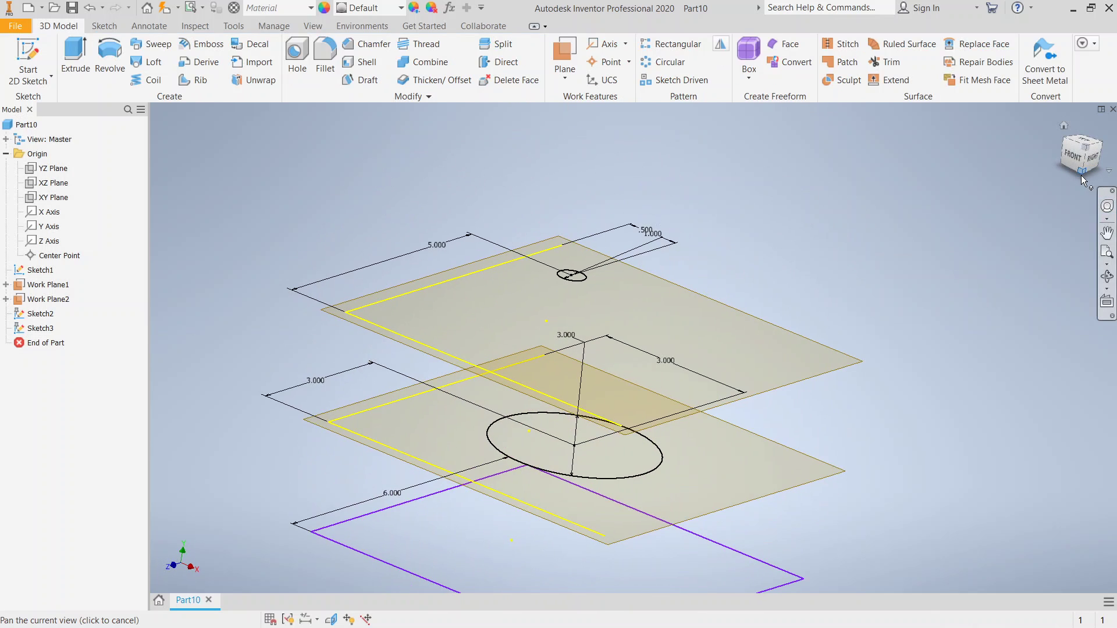
# Frame all three stacked sketches in an elevated view and start a Loft.
pyautogui.click(1082, 166)
pyautogui.moveTo(1081, 166); pyautogui.dragTo(1034, 175)
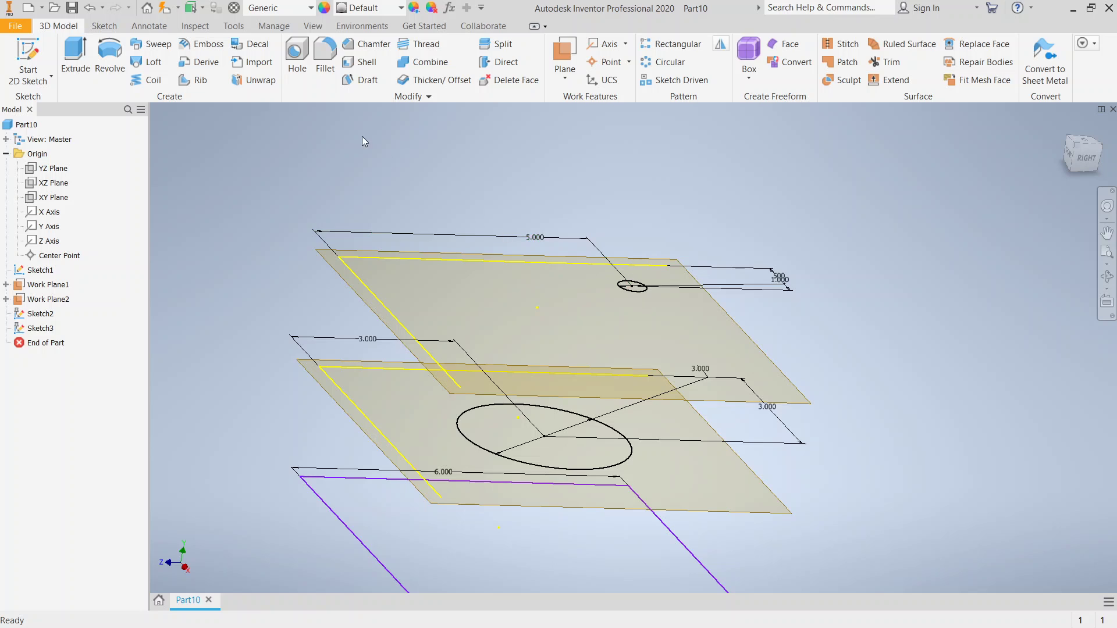
pyautogui.moveTo(486, 187); pyautogui.dragTo(547, 140, button='middle')
pyautogui.click(146, 62)
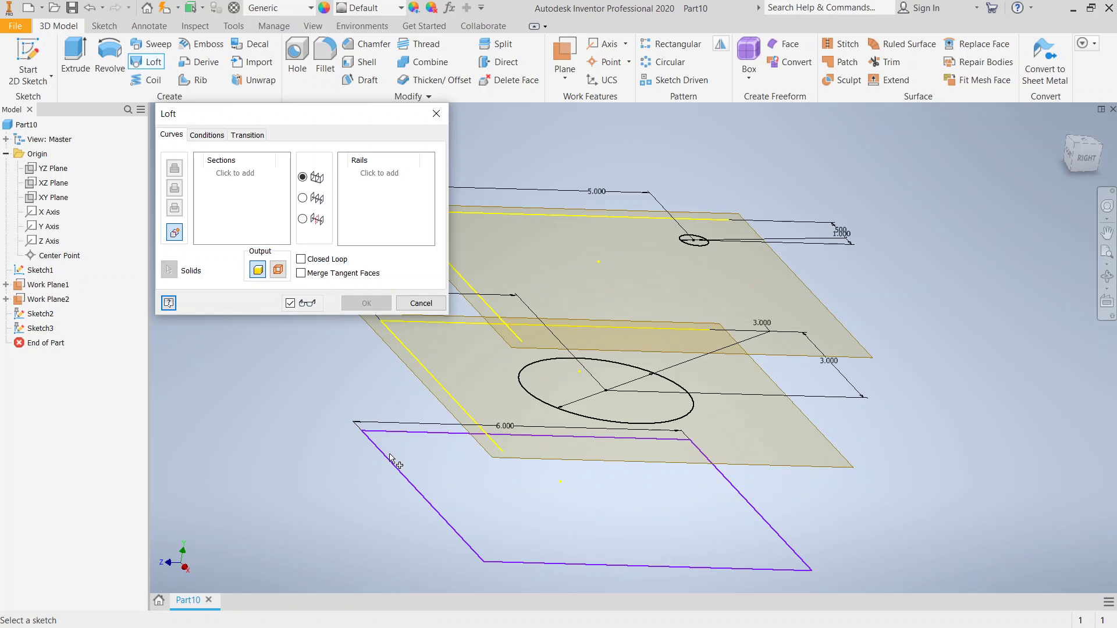
# Loft Sketch1's square, Sketch2's 3 in circle and Sketch3's 0.5 in circle into a solid.
pyautogui.click(416, 492)
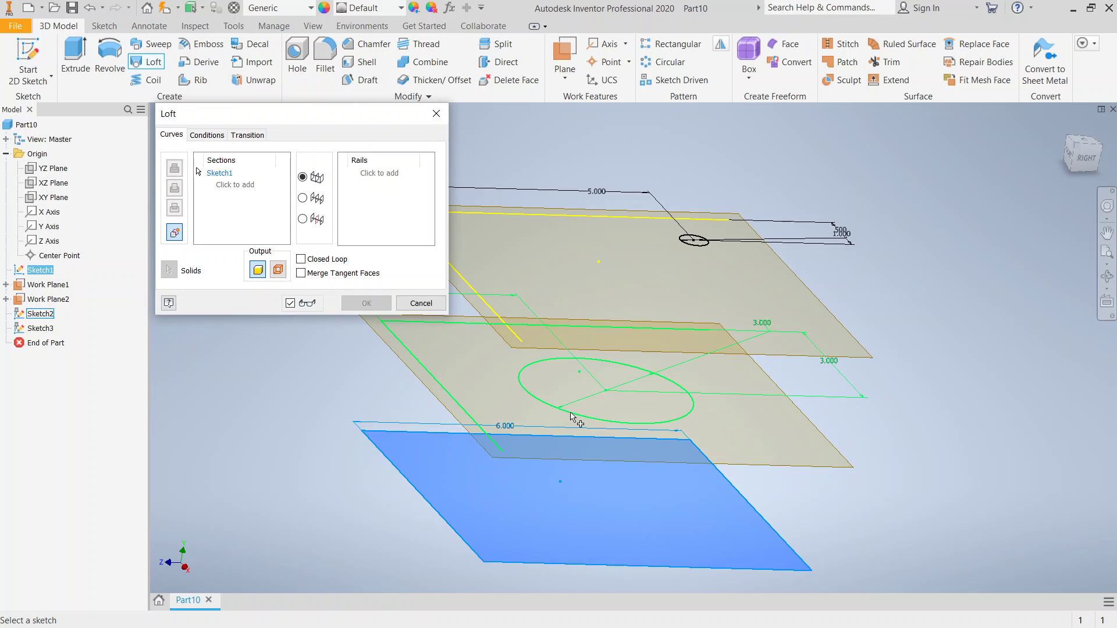
pyautogui.click(572, 414)
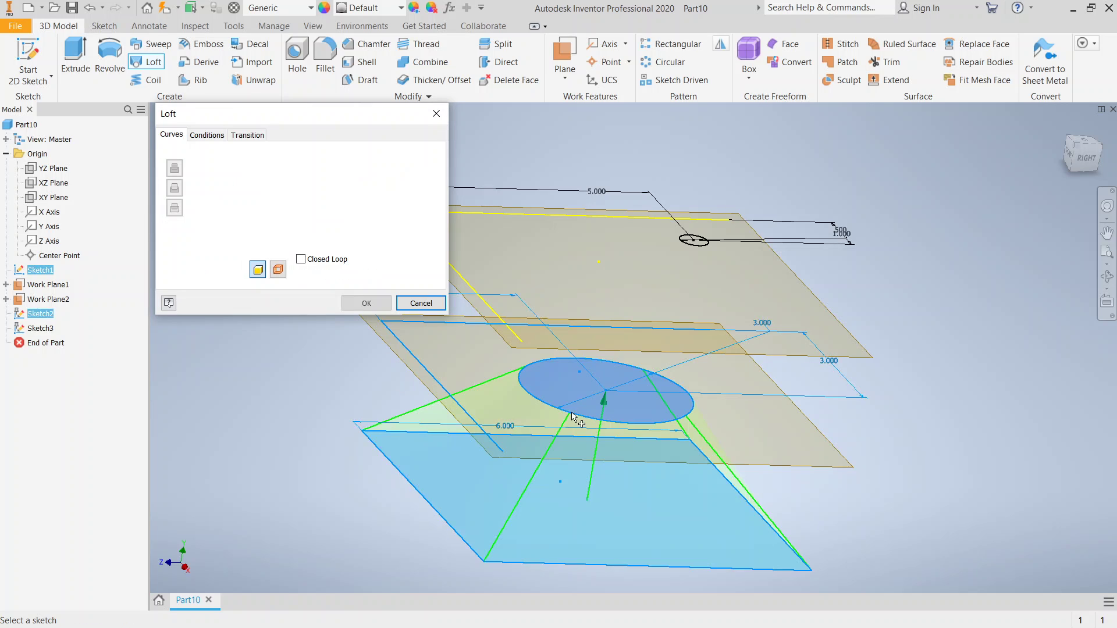
pyautogui.click(699, 249)
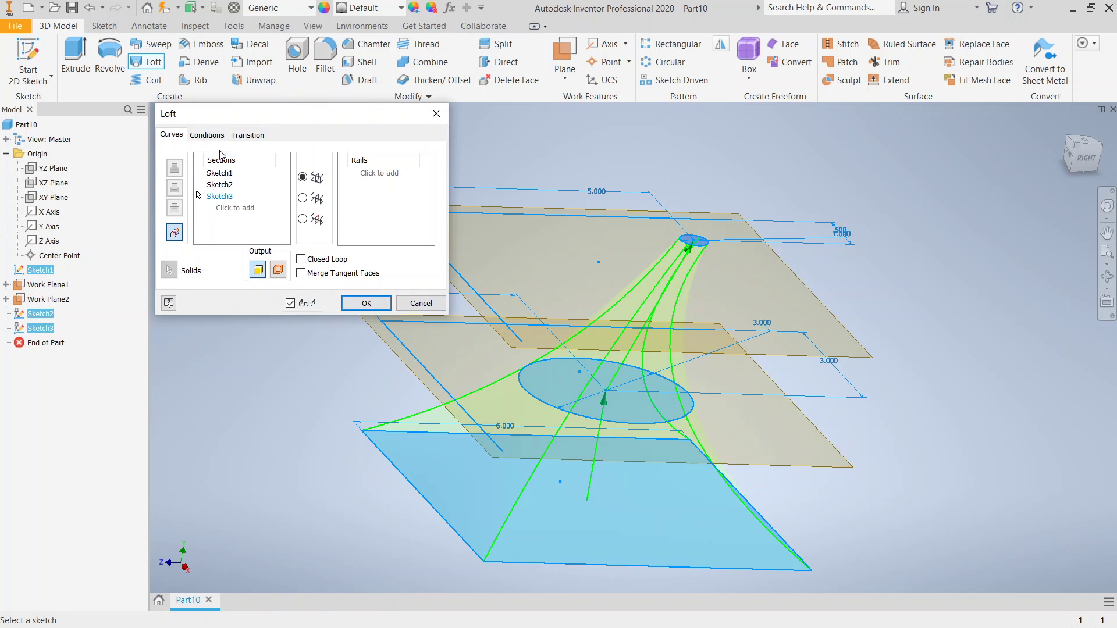
pyautogui.click(208, 136)
pyautogui.click(239, 136)
pyautogui.click(173, 135)
pyautogui.click(366, 303)
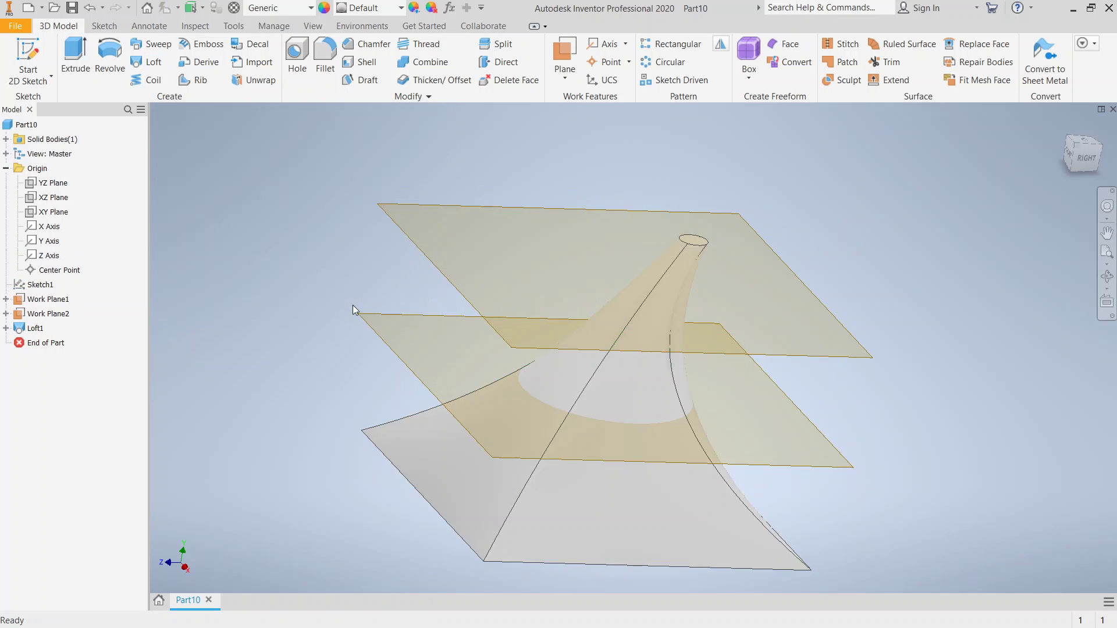
# Apply the Gold - Metal appearance to Loft1 from the Quick Access toolbar and orbit to inspect it.
pyautogui.moveTo(604, 389)
pyautogui.keyDown('shift'); pyautogui.mouseDown(button='middle')
pyautogui.moveTo(674, 378)
pyautogui.moveTo(587, 344)
pyautogui.moveTo(541, 111)
pyautogui.mouseUp(button='middle'); pyautogui.keyUp('shift')
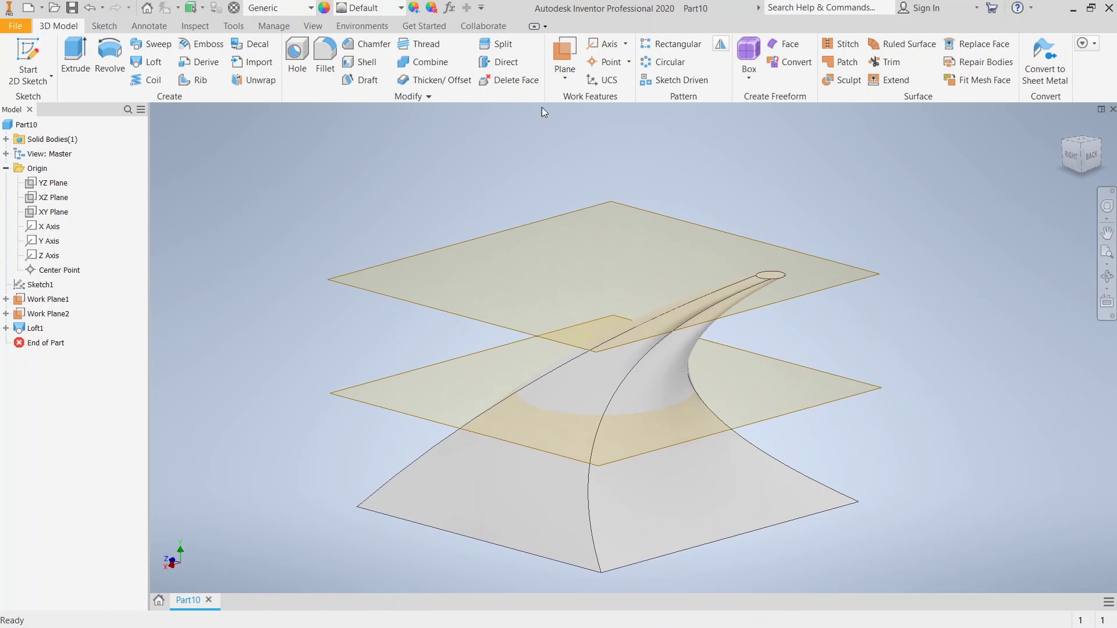
pyautogui.click(400, 8)
pyautogui.click(400, 8)
pyautogui.click(400, 8)
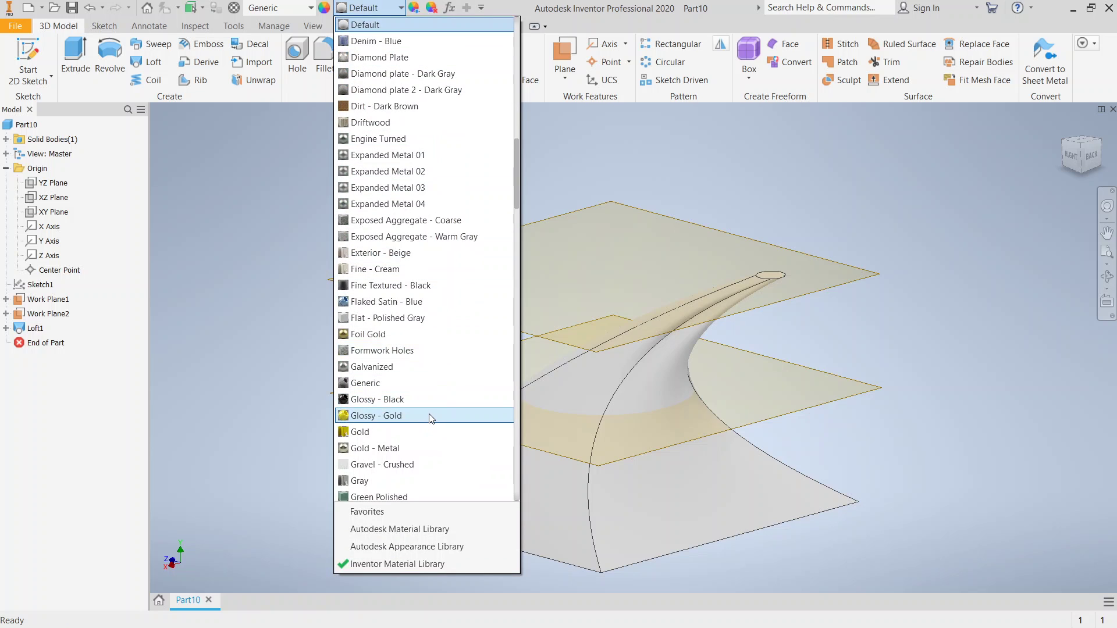
pyautogui.click(432, 453)
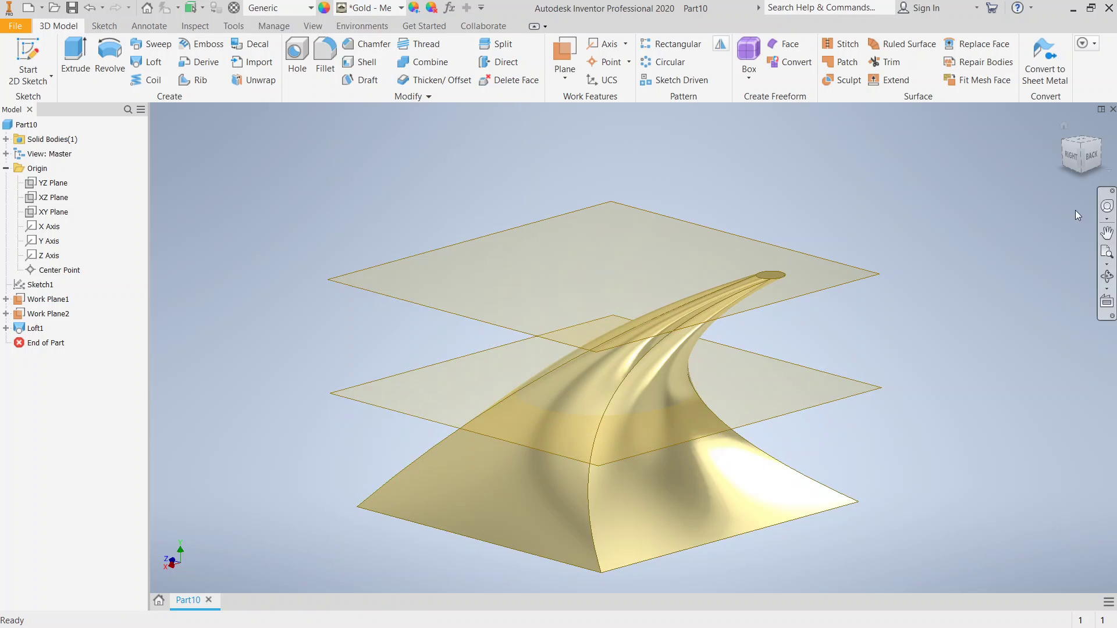
pyautogui.keyDown('shift'); pyautogui.moveTo(605, 390); pyautogui.dragTo(605, 453, button='middle'); pyautogui.keyUp('shift')
pyautogui.keyDown('shift'); pyautogui.moveTo(606, 391); pyautogui.dragTo(605, 391, button='middle'); pyautogui.keyUp('shift')
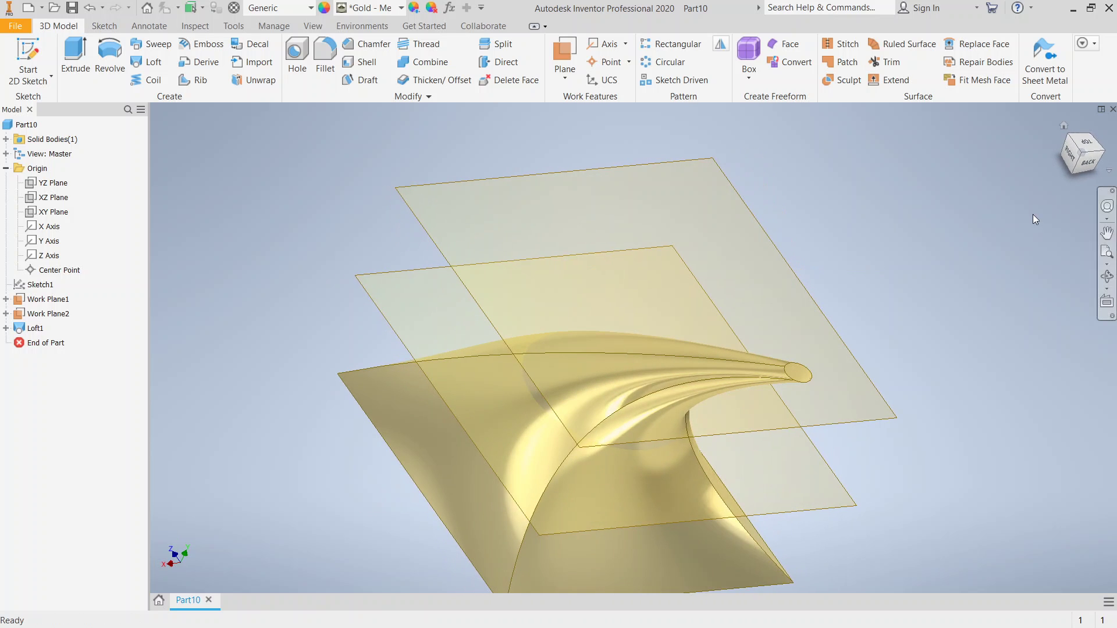